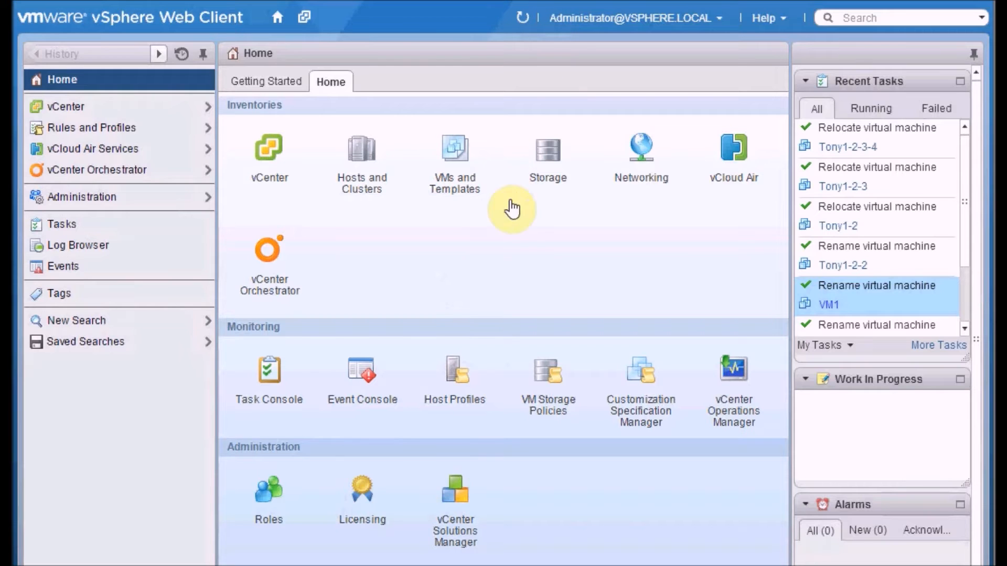
# Step: Open the Hosts and Clusters inventory and review the issues and virtual machines of host vesxi1.tony.local
pyautogui.click(365, 186)
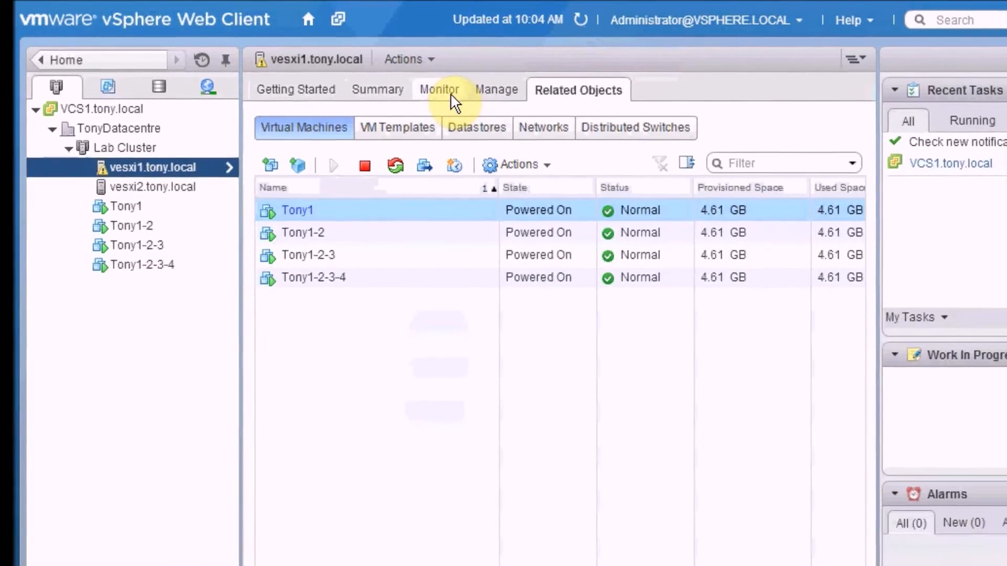
pyautogui.click(451, 95)
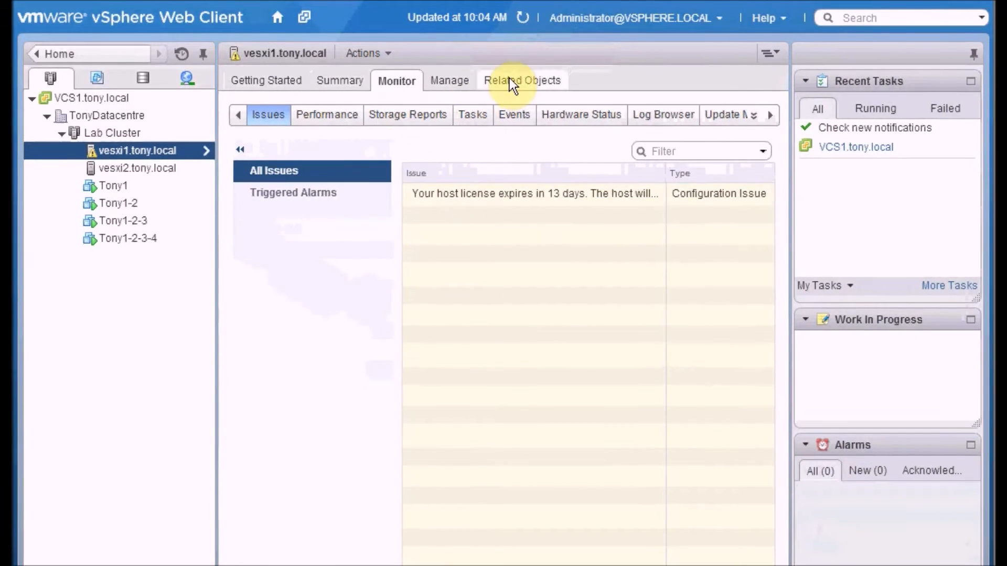
pyautogui.click(533, 83)
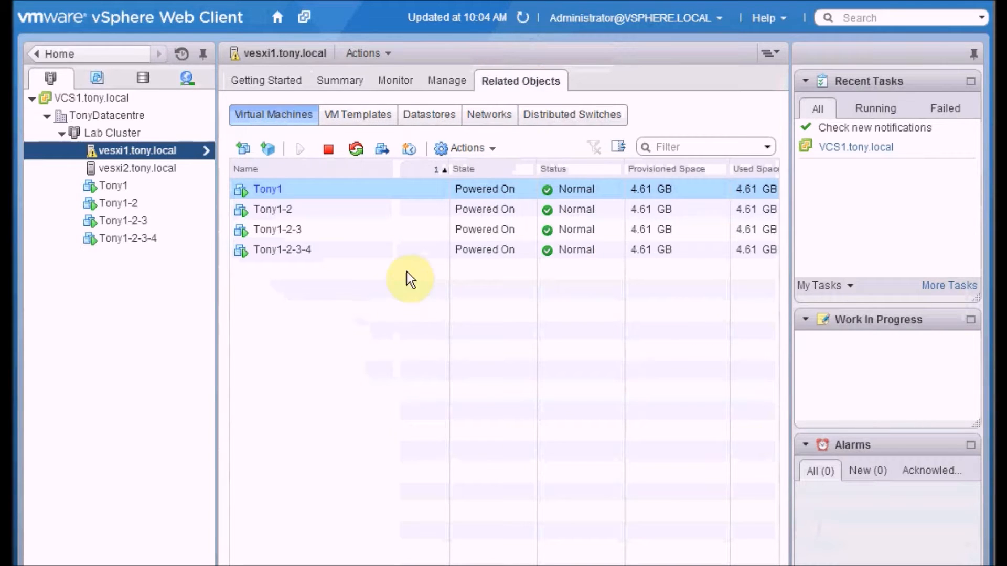
pyautogui.keyDown('ctrl'); pyautogui.click(408, 256); pyautogui.keyUp('ctrl')
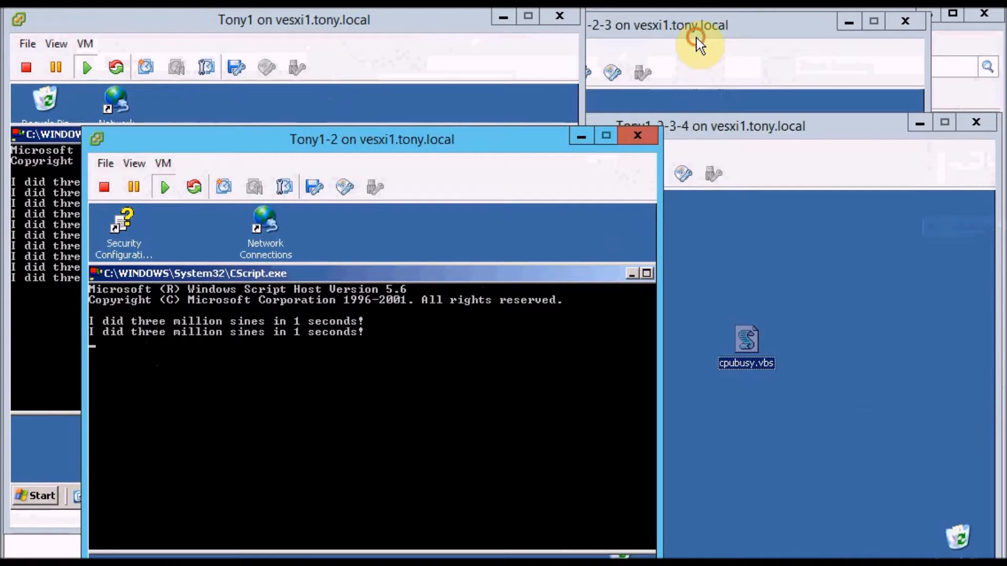
# Step: Switch to the Tony1-2-3 console and run cpubusy.vbs from its desktop with Command Prompt
pyautogui.click(696, 38)
pyautogui.click(389, 195)
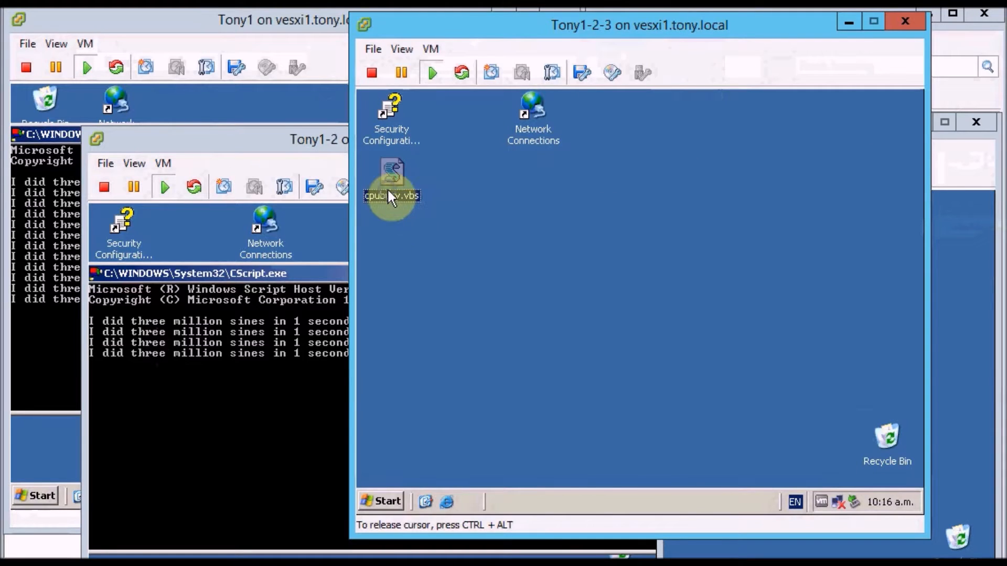
pyautogui.rightClick(388, 191)
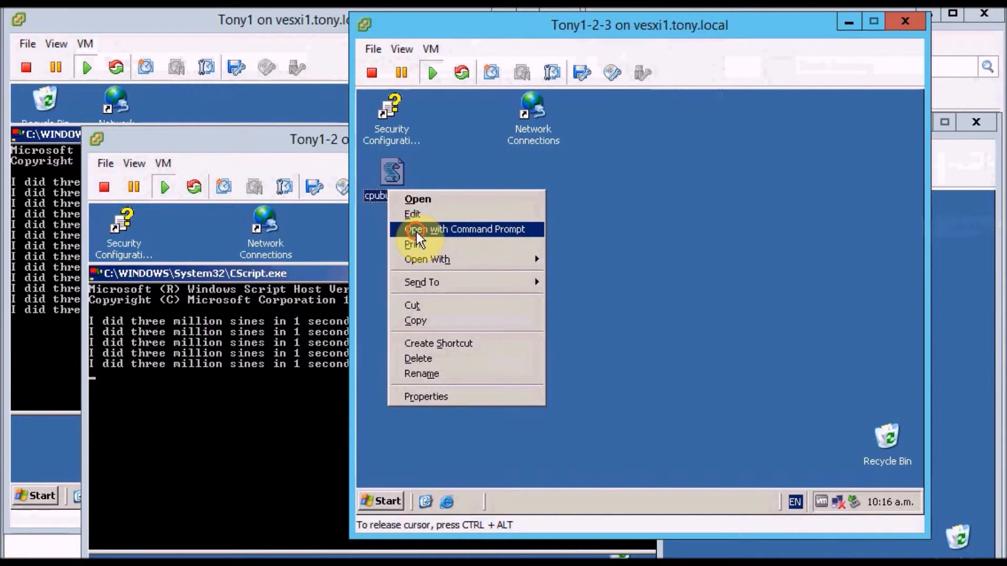
pyautogui.click(416, 231)
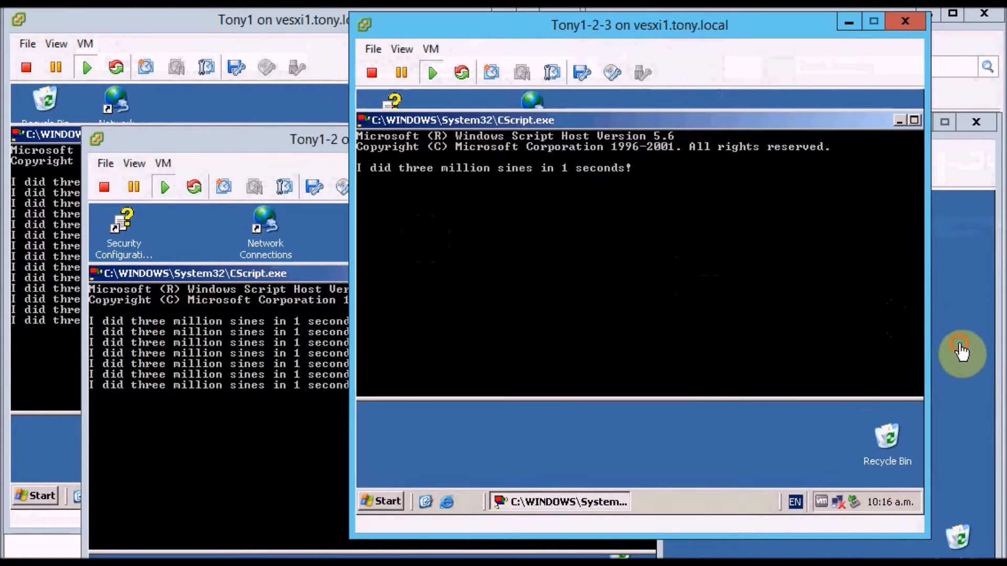
# Step: Switch to the Tony1-2-3-4 console and run cpubusy.vbs from its desktop with Command Prompt
pyautogui.click(959, 351)
pyautogui.click(752, 350)
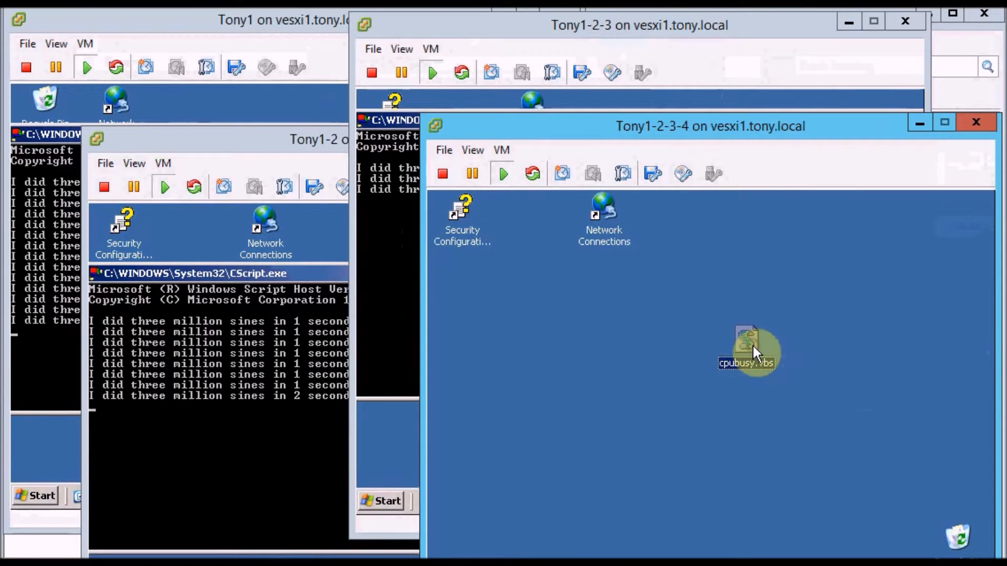
pyautogui.rightClick(753, 347)
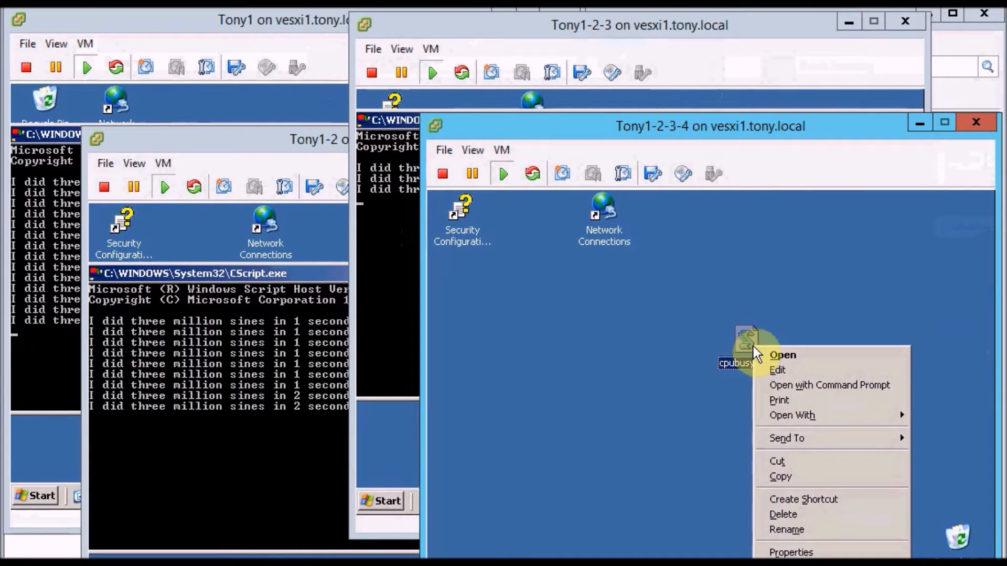
pyautogui.click(777, 382)
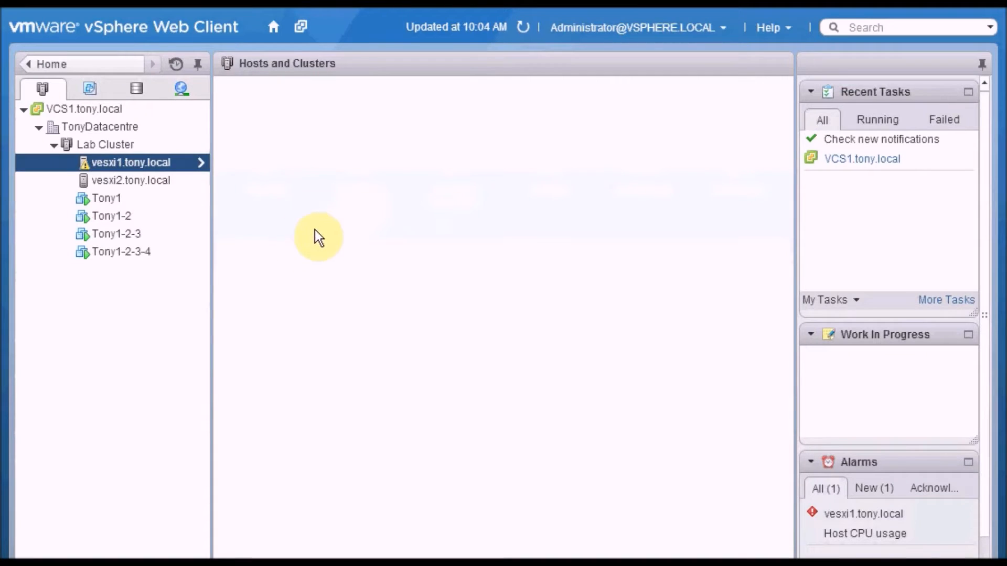
# Step: Return to the vSphere Web Client, edit the Lab Cluster's DRS settings and turn on vSphere DRS
pyautogui.click(125, 146)
pyautogui.rightClick(147, 147)
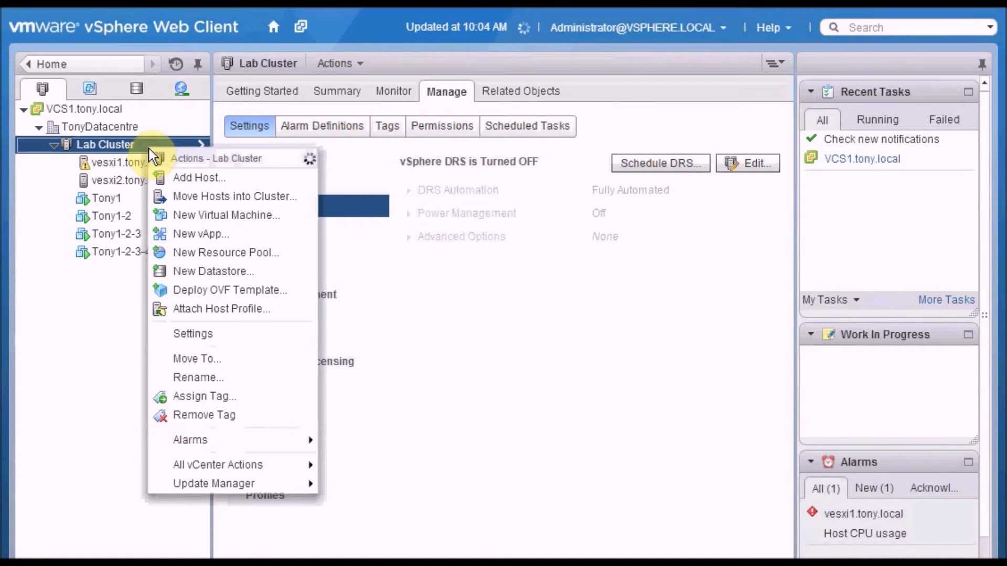
pyautogui.click(228, 335)
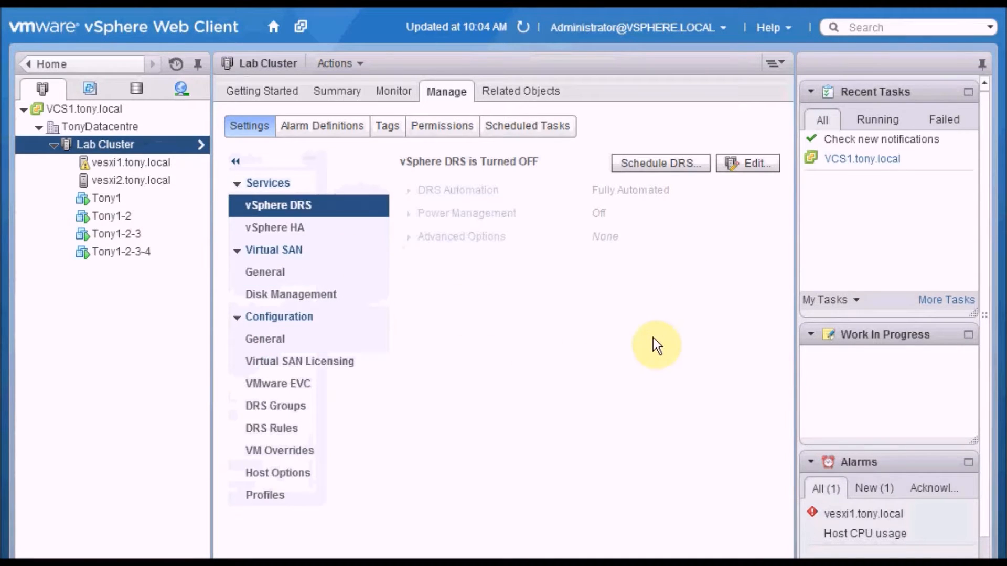
pyautogui.click(772, 165)
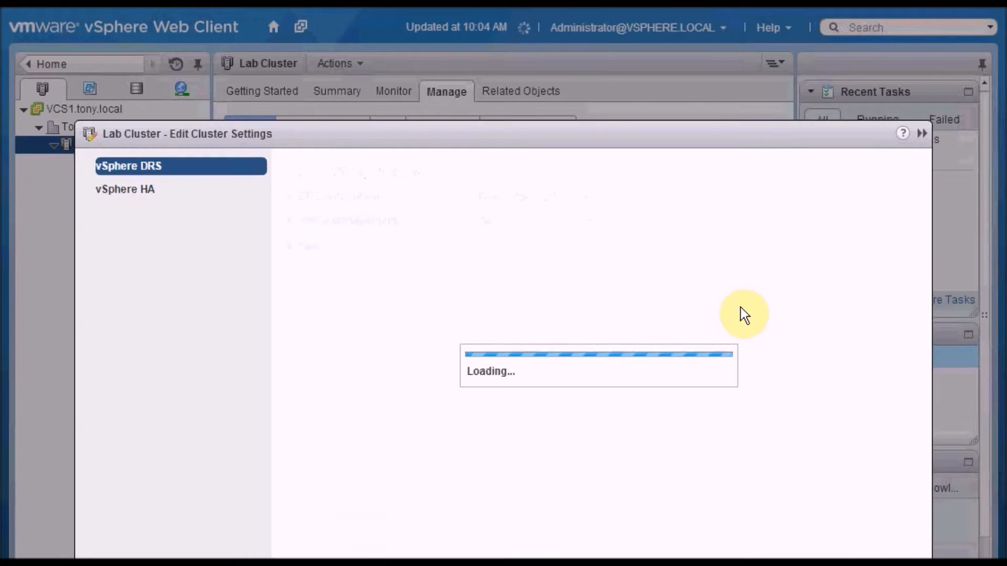
pyautogui.moveTo(675, 136); pyautogui.dragTo(623, 59)
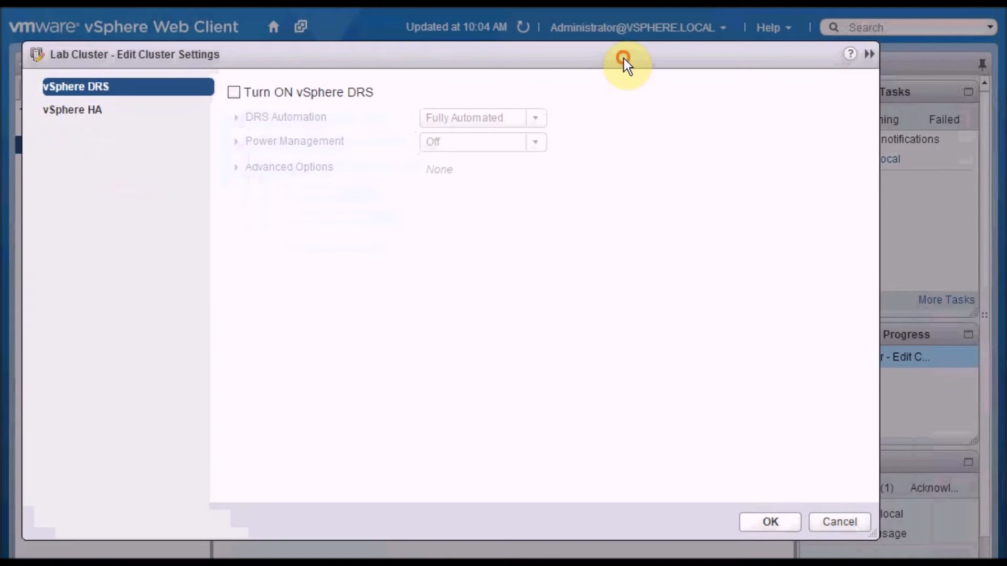
pyautogui.click(234, 93)
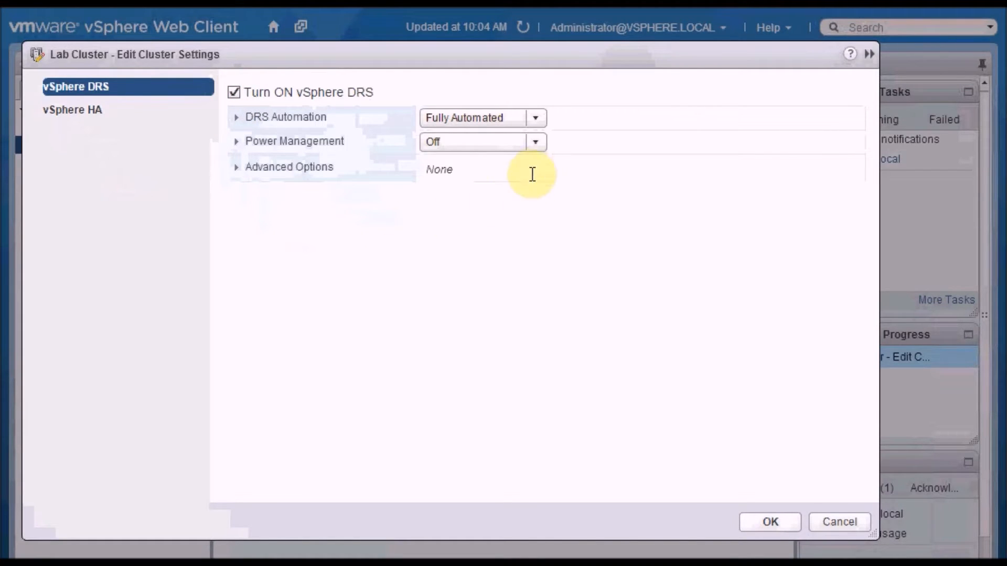
# Step: Set the DRS automation level to Manual and the migration threshold to 5 (most aggressive), and save the cluster settings
pyautogui.click(536, 125)
pyautogui.click(498, 137)
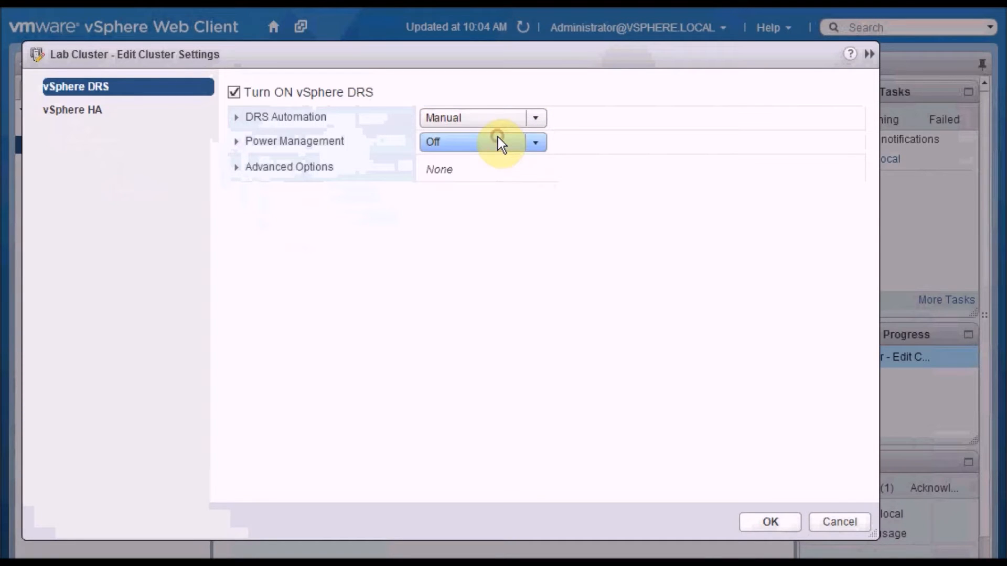
pyautogui.click(239, 119)
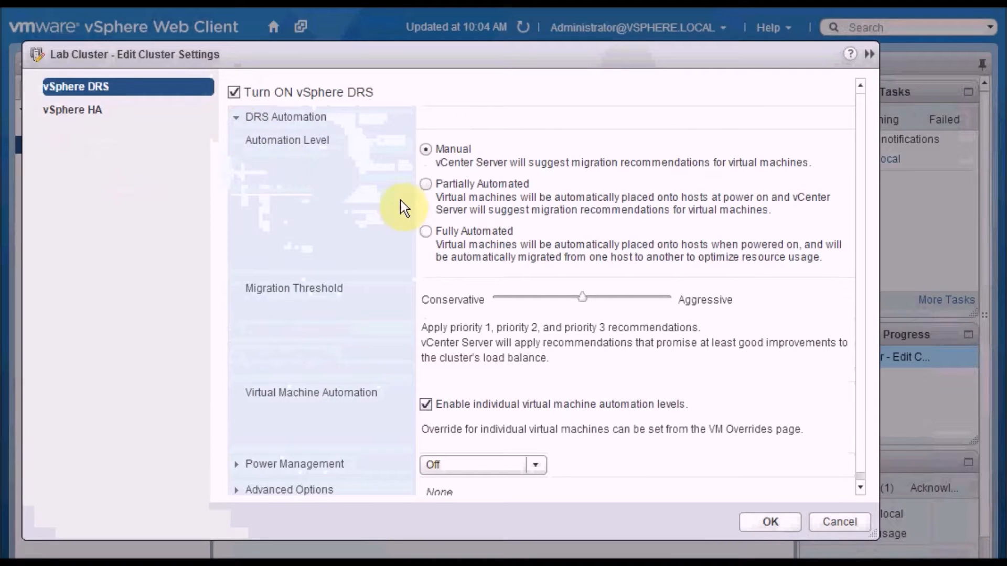
pyautogui.moveTo(583, 298); pyautogui.dragTo(661, 298)
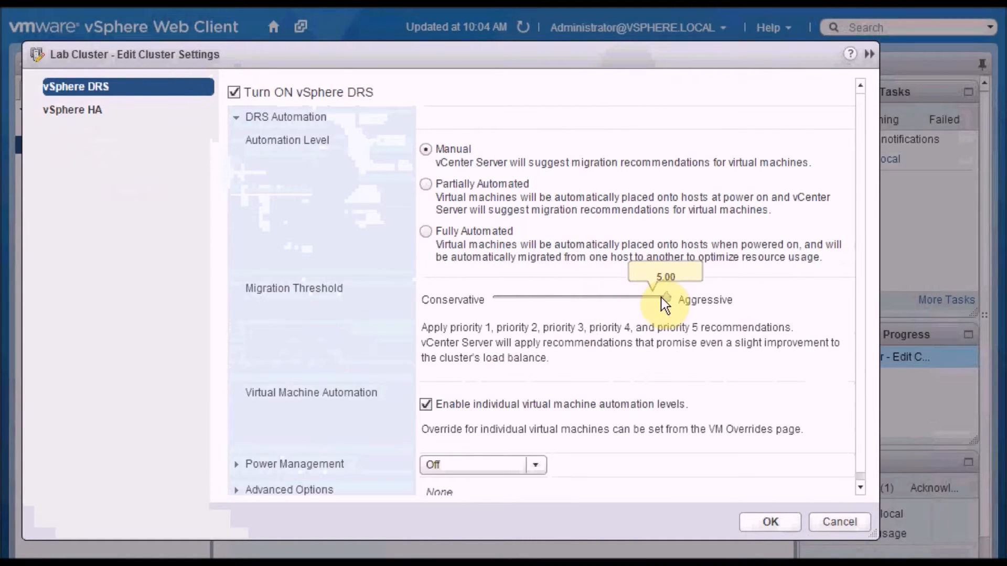
pyautogui.click(669, 300)
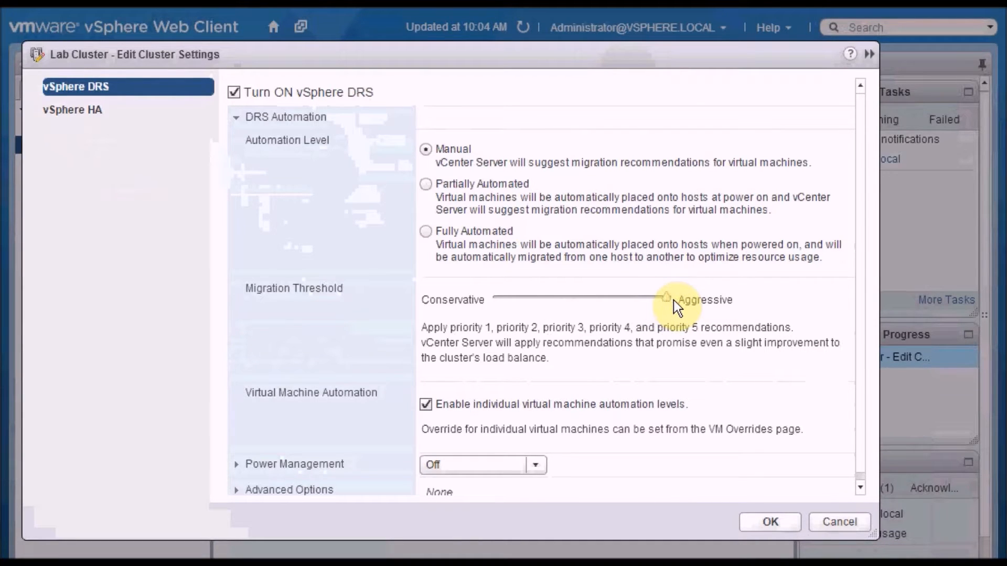
pyautogui.click(795, 522)
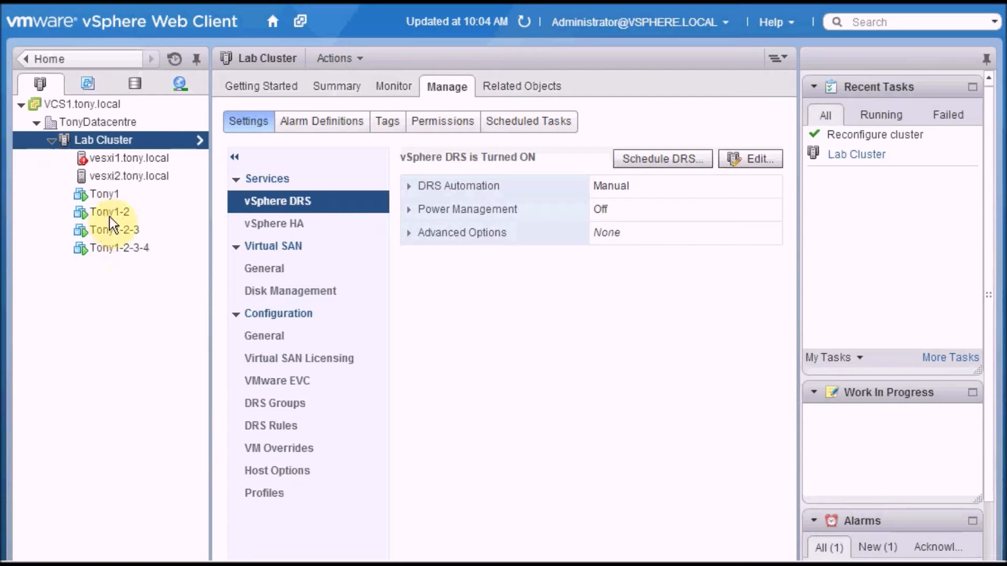
# Step: Run DRS on the Lab Cluster to generate migration recommendations
pyautogui.click(154, 152)
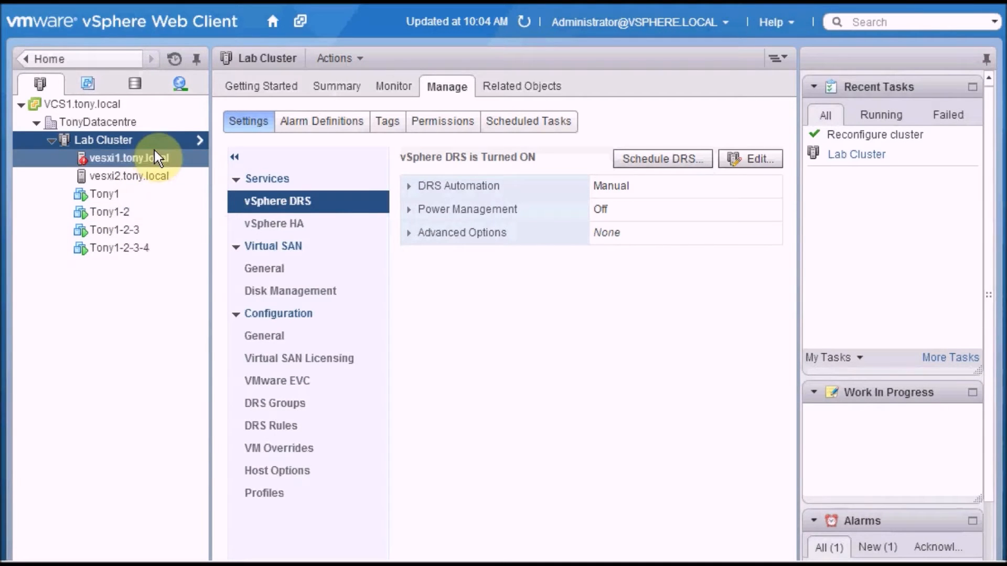
pyautogui.click(402, 90)
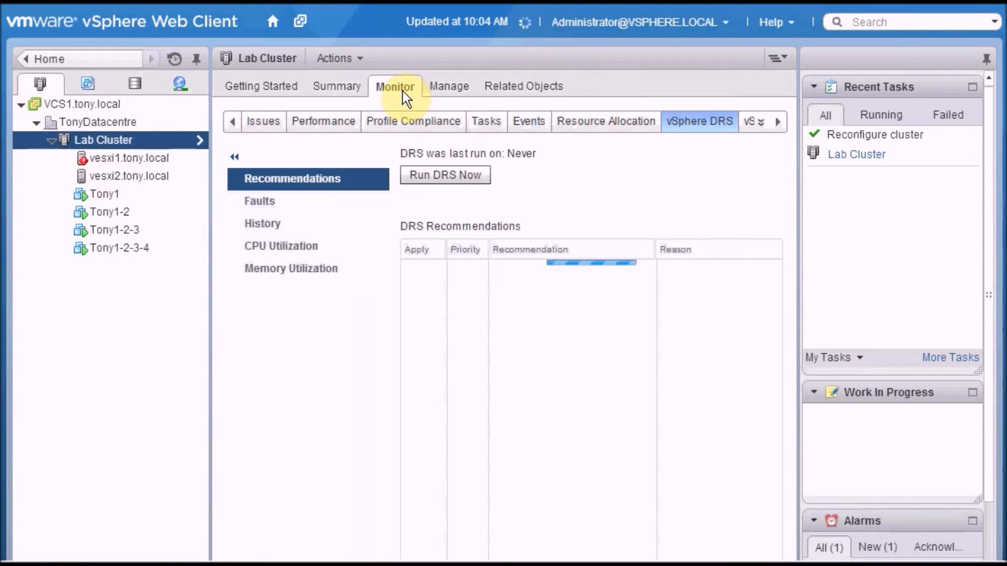
pyautogui.click(424, 175)
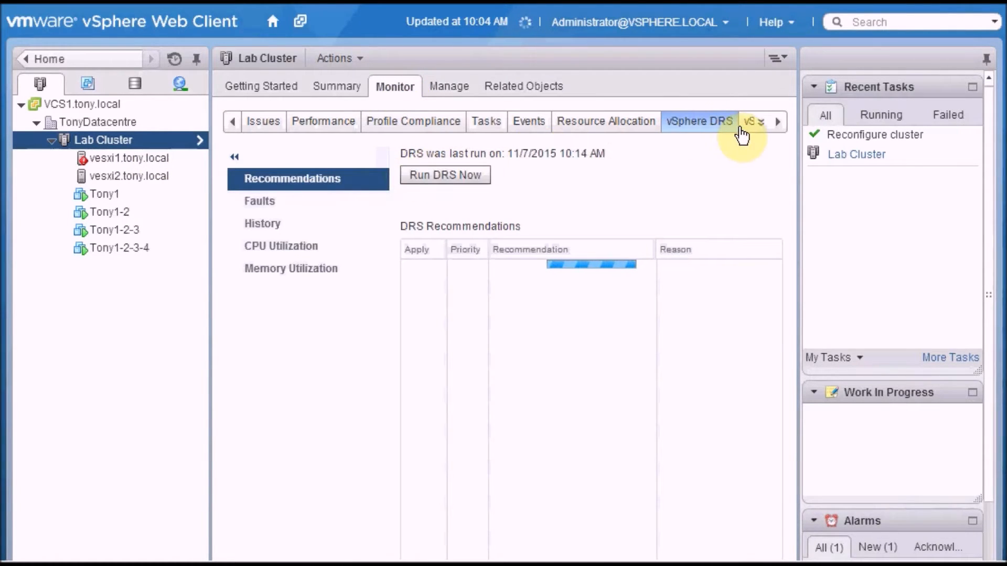
pyautogui.click(486, 180)
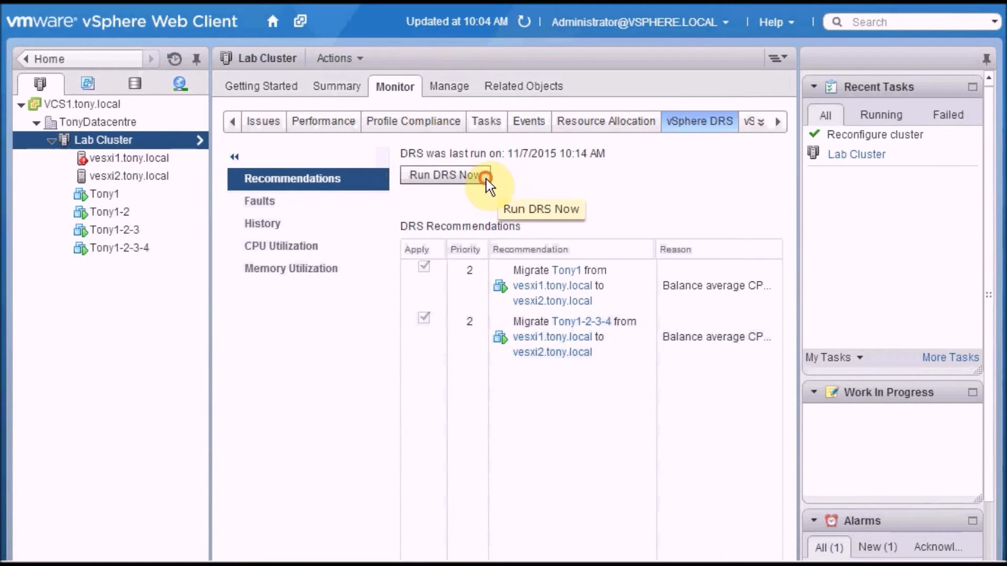
# Step: Check the vSphere DRS balance and settings in the Lab Cluster's summary
pyautogui.click(326, 90)
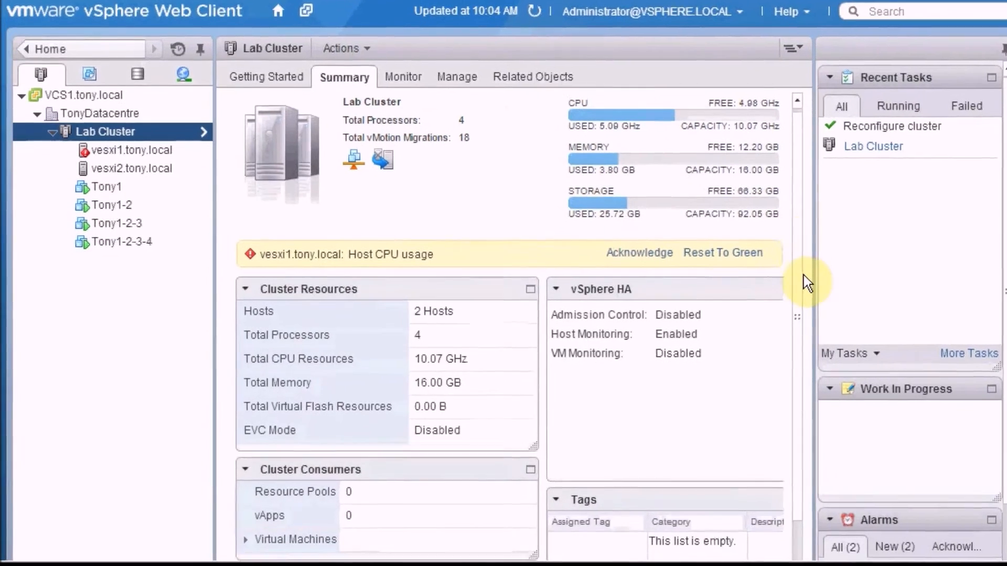
pyautogui.scroll(-5, 804, 277)
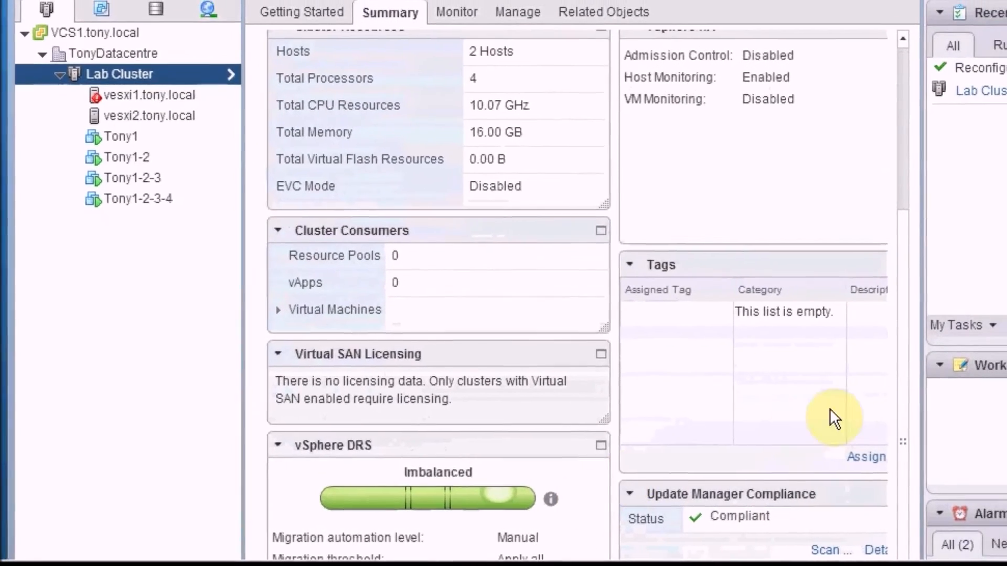
pyautogui.scroll(4, 844, 142)
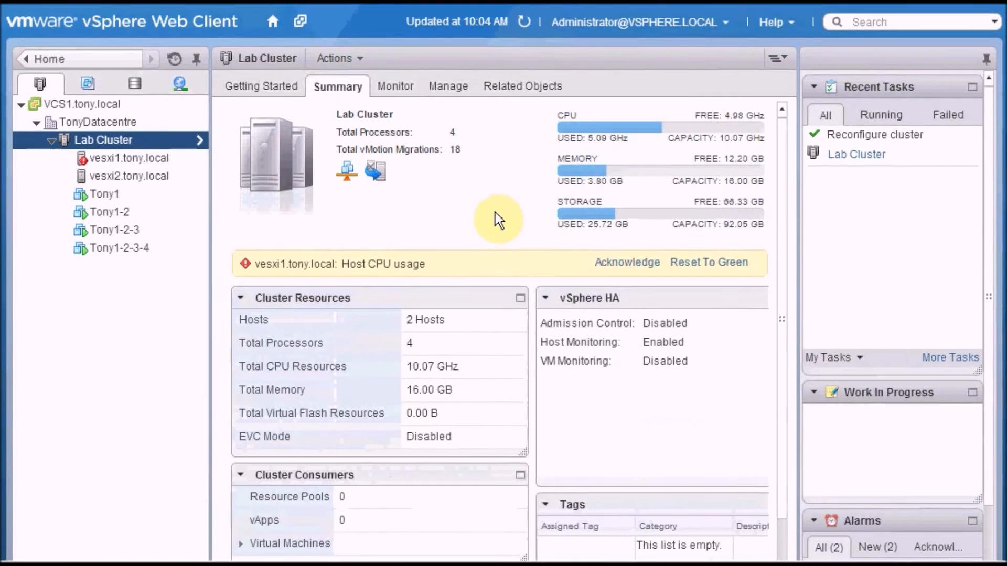
# Step: Examine the cluster's DRS CPU utilization per host, including the consumption figures of the individual virtual machines on vesxi1.tony.local
pyautogui.click(398, 90)
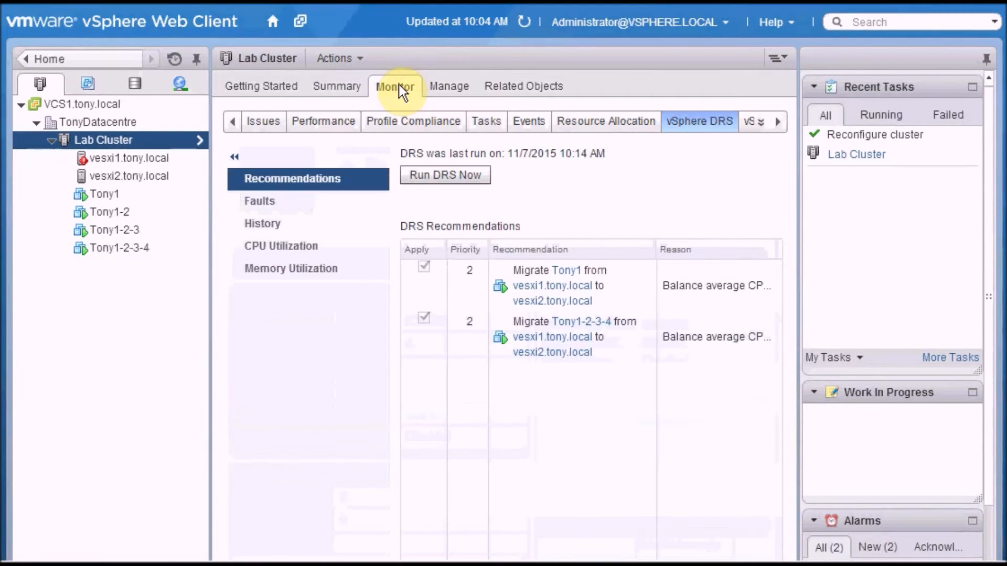
pyautogui.click(319, 250)
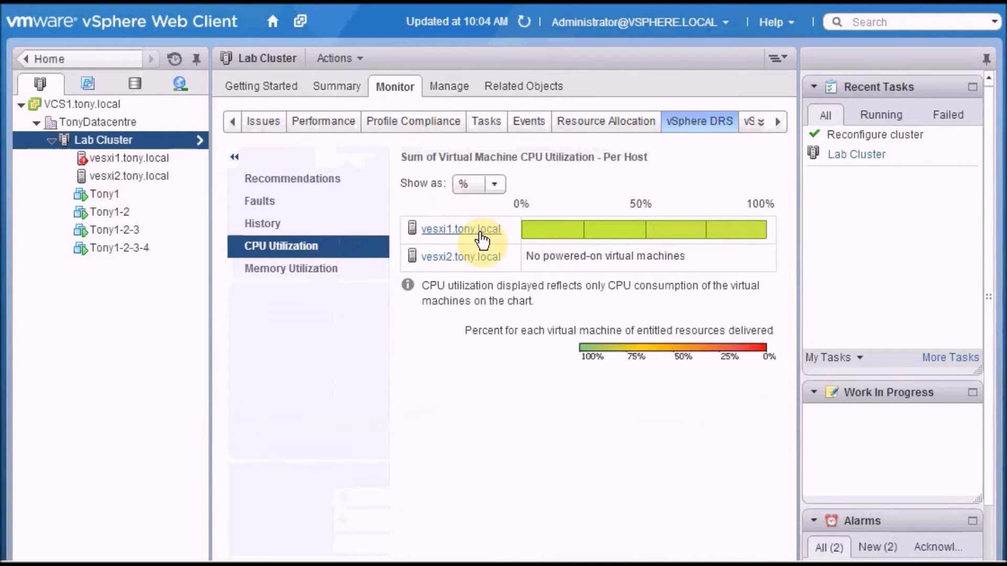
pyautogui.moveTo(537, 228)
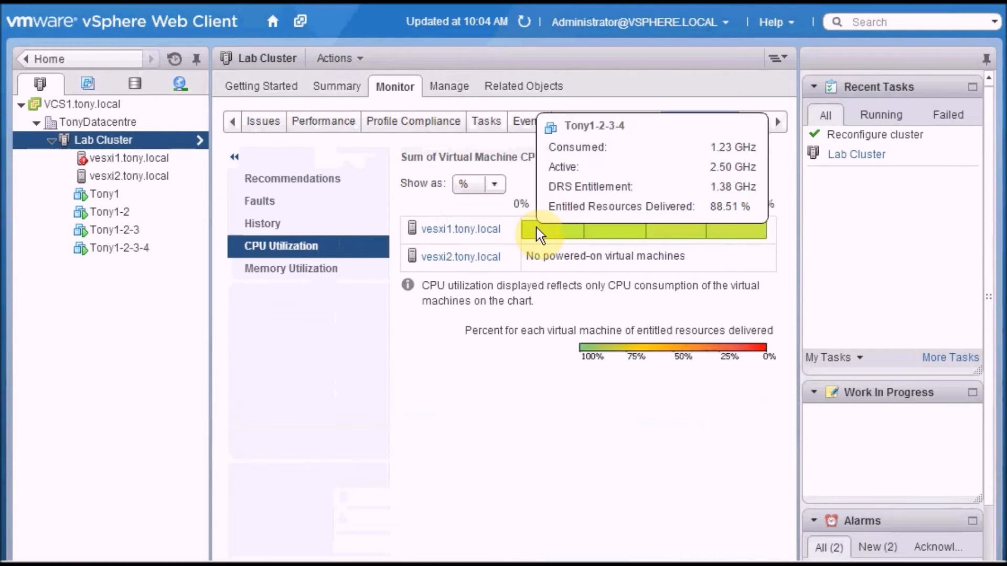
pyautogui.moveTo(602, 228)
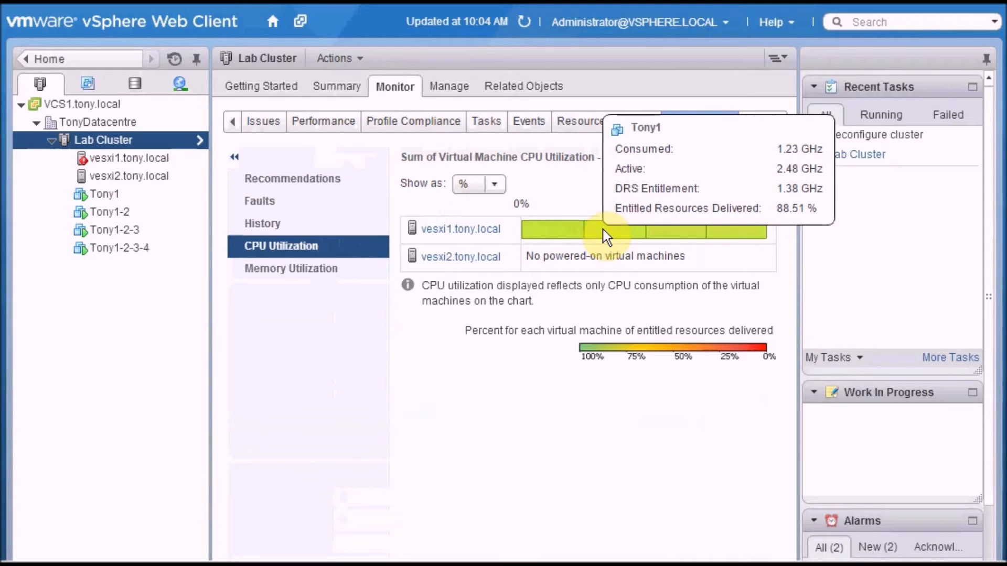
pyautogui.moveTo(709, 229)
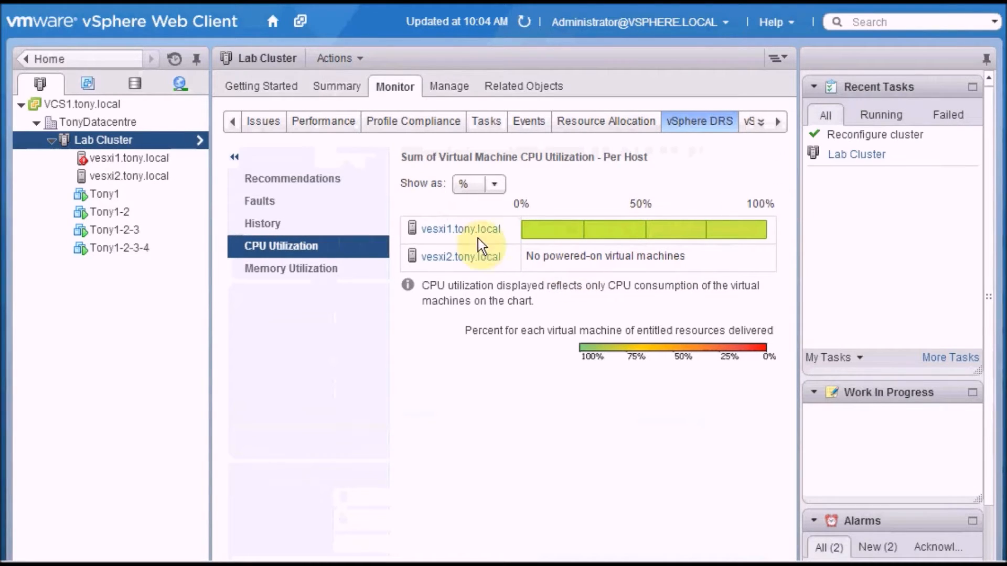
# Step: Apply the DRS recommendations to migrate Tony1 and Tony1-2-3-4 to vesxi2.tony.local, and run DRS again
pyautogui.click(315, 183)
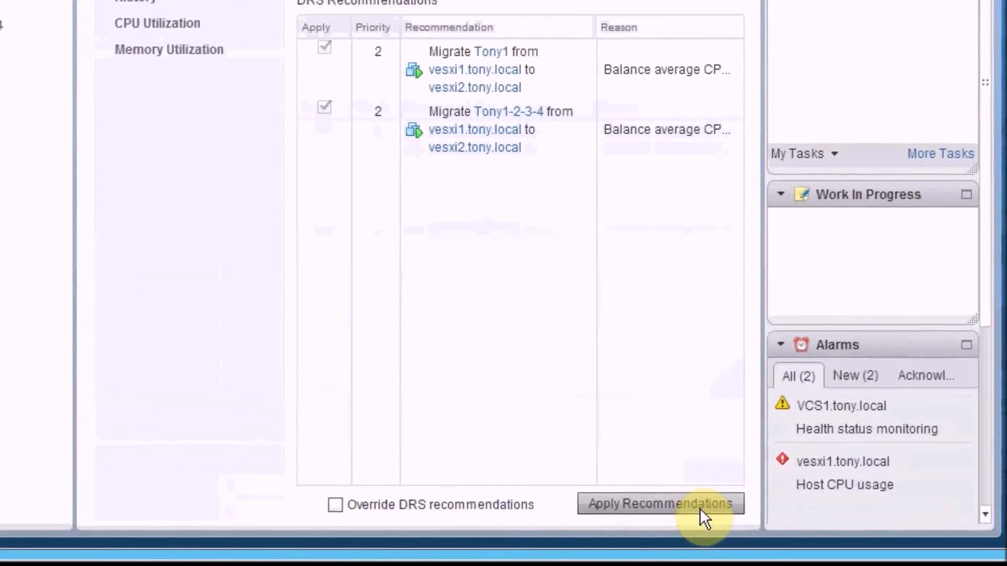
pyautogui.click(705, 507)
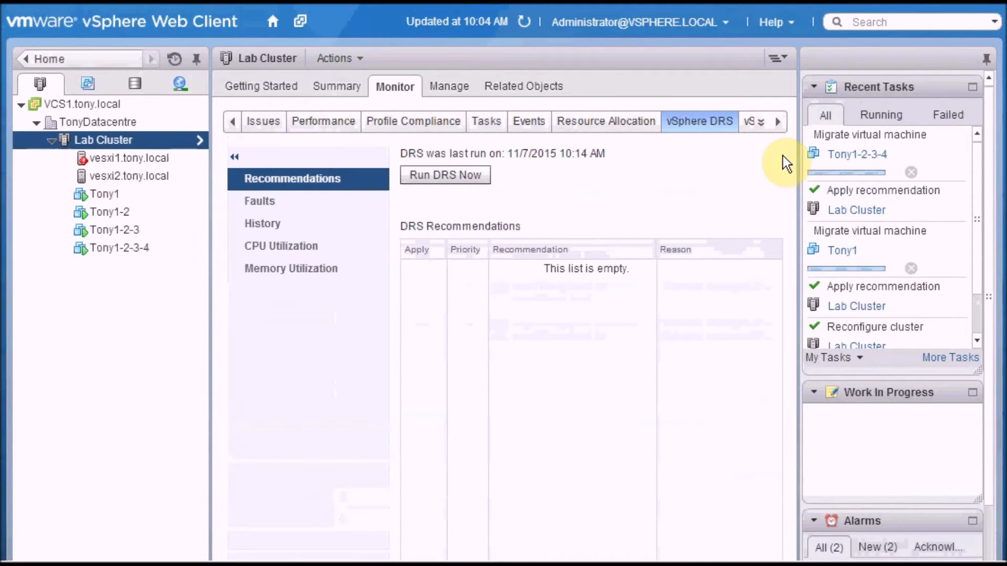
pyautogui.click(464, 178)
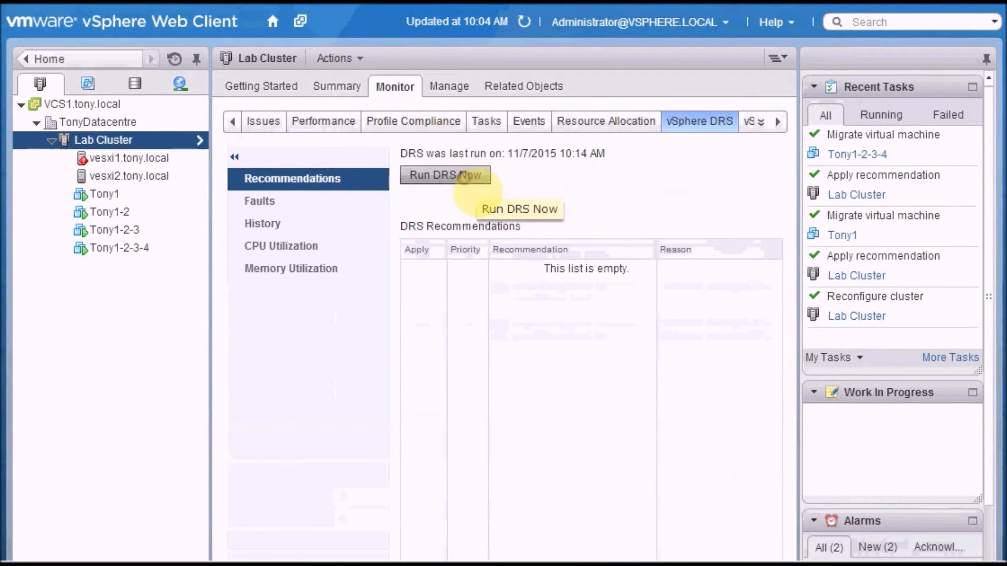
# Step: Check the DRS balance in the Lab Cluster's summary and the DRS CPU utilization per host, refreshing the data
pyautogui.click(344, 85)
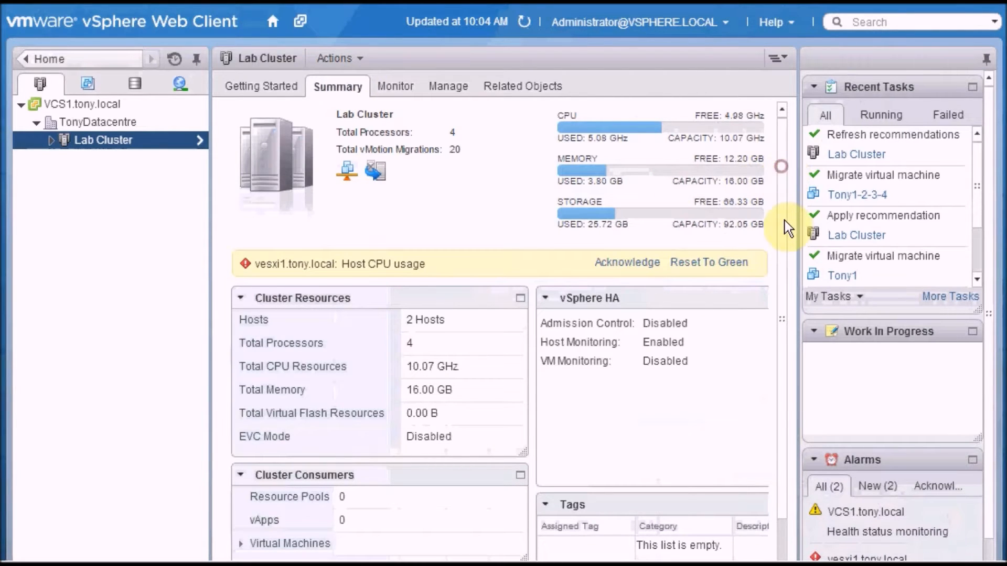
pyautogui.scroll(-5, 784, 209)
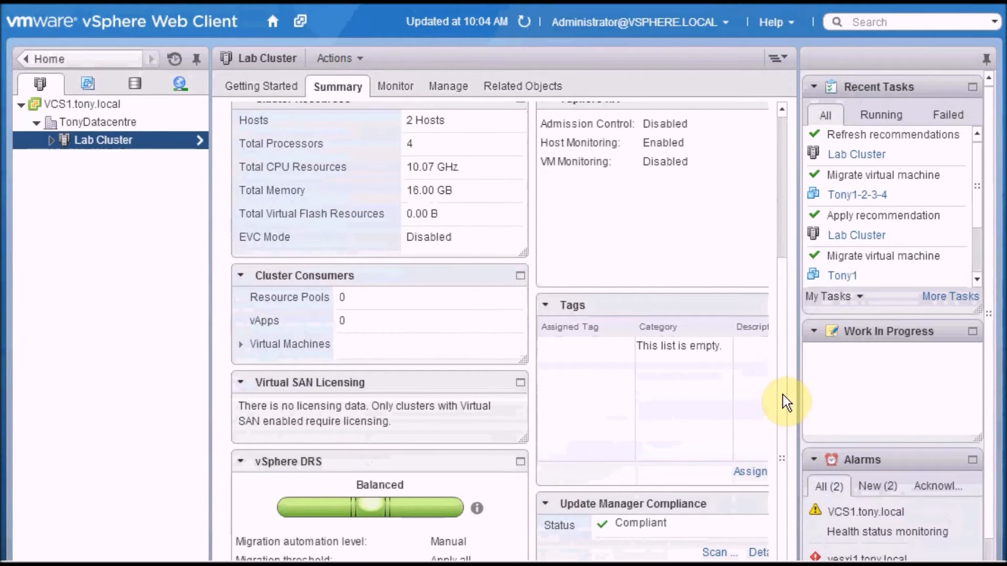
pyautogui.scroll(5, 779, 182)
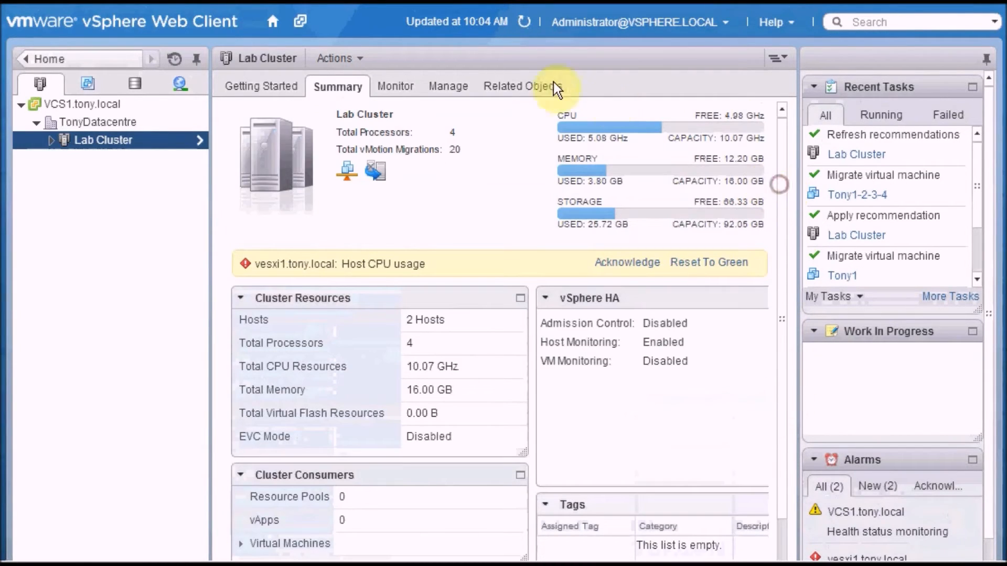
pyautogui.click(412, 90)
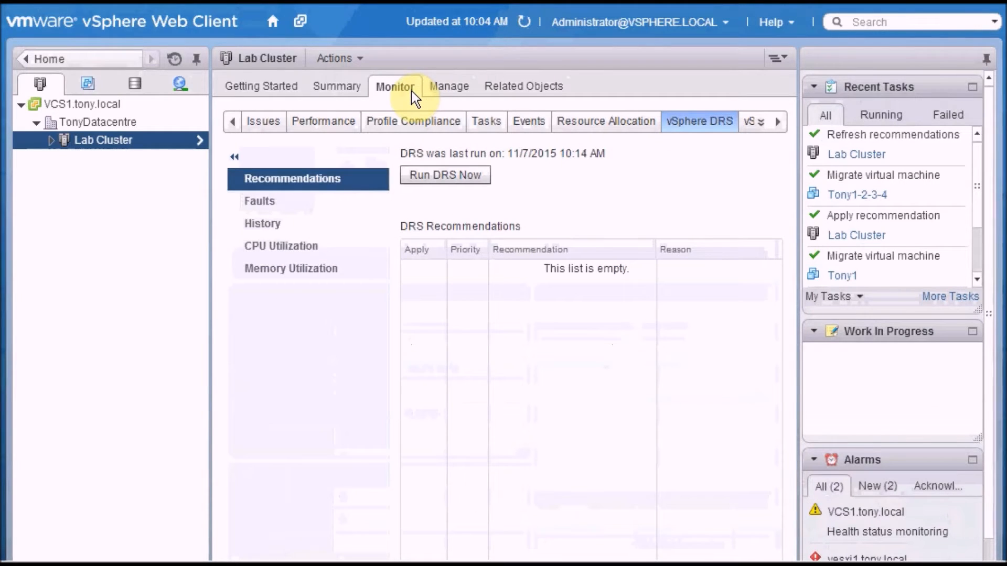
pyautogui.click(319, 252)
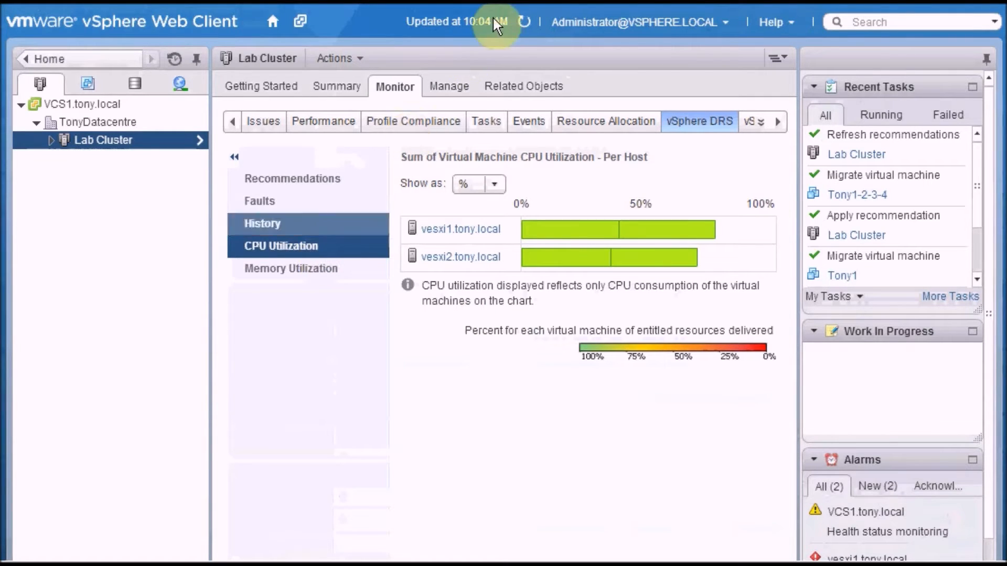
pyautogui.click(523, 24)
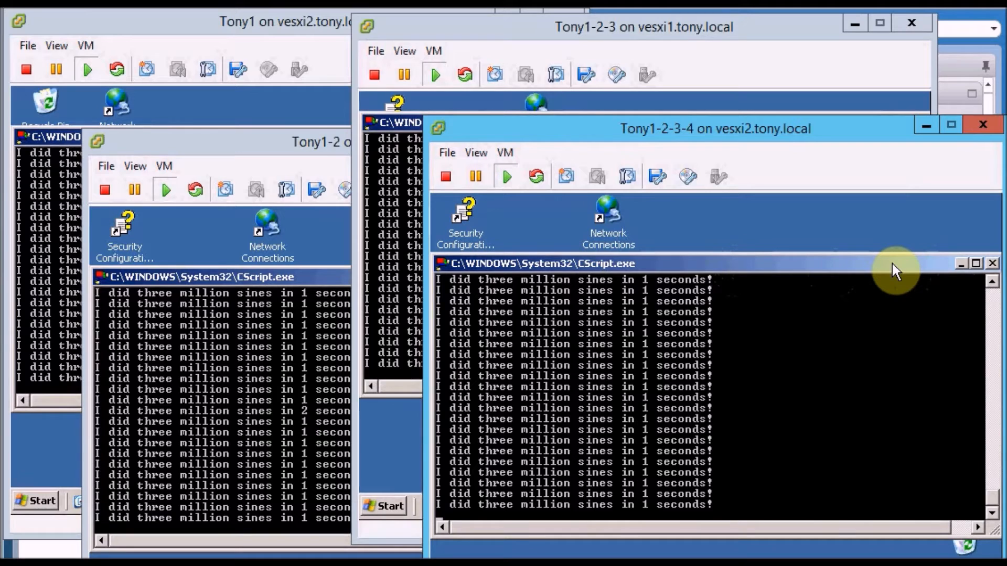
# Step: Stop the running cpubusy.vbs script in the consoles of virtual machines Tony1-2-3-4 and Tony1-2-3
pyautogui.hotkey('ctrl', 'c')
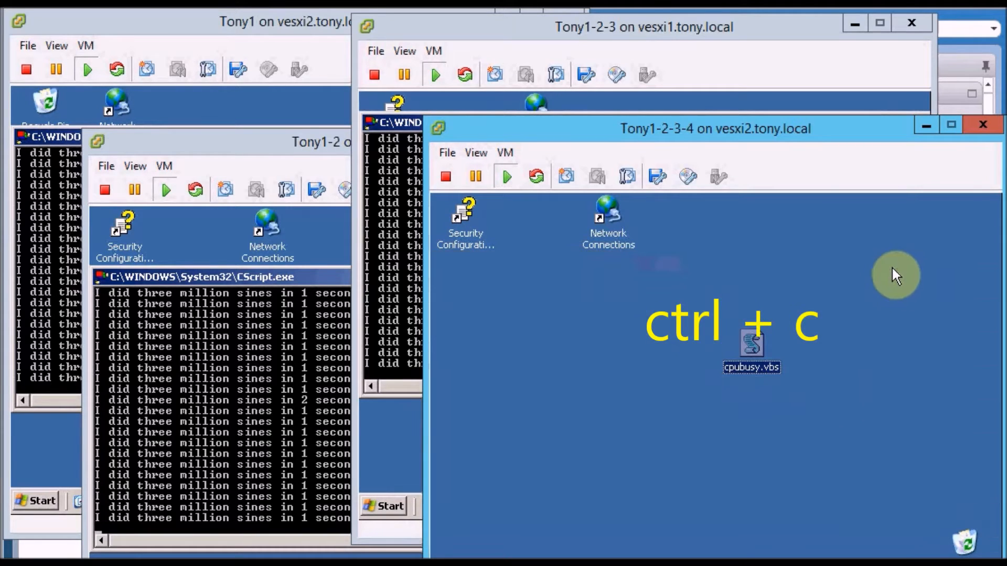
pyautogui.click(701, 40)
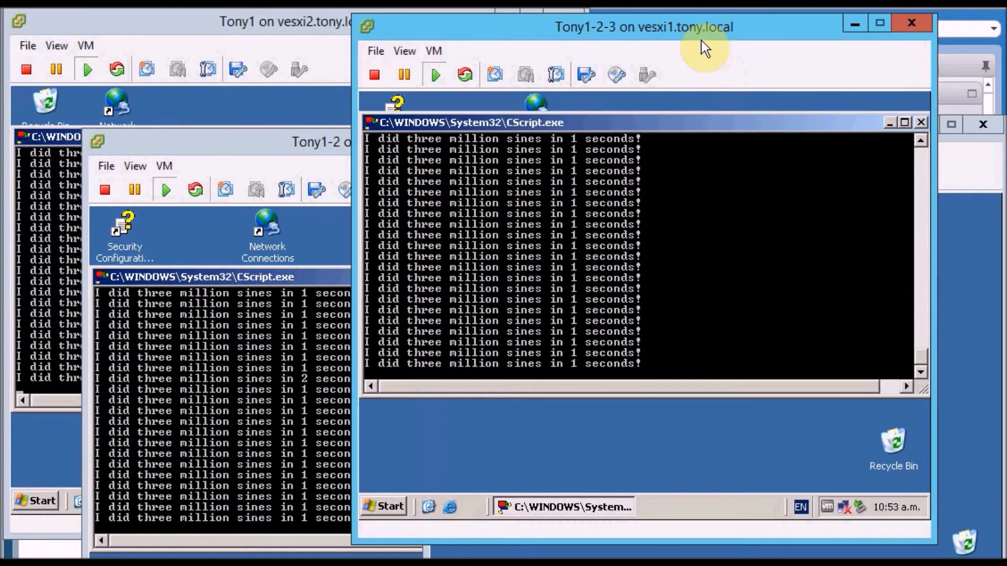
pyautogui.click(723, 129)
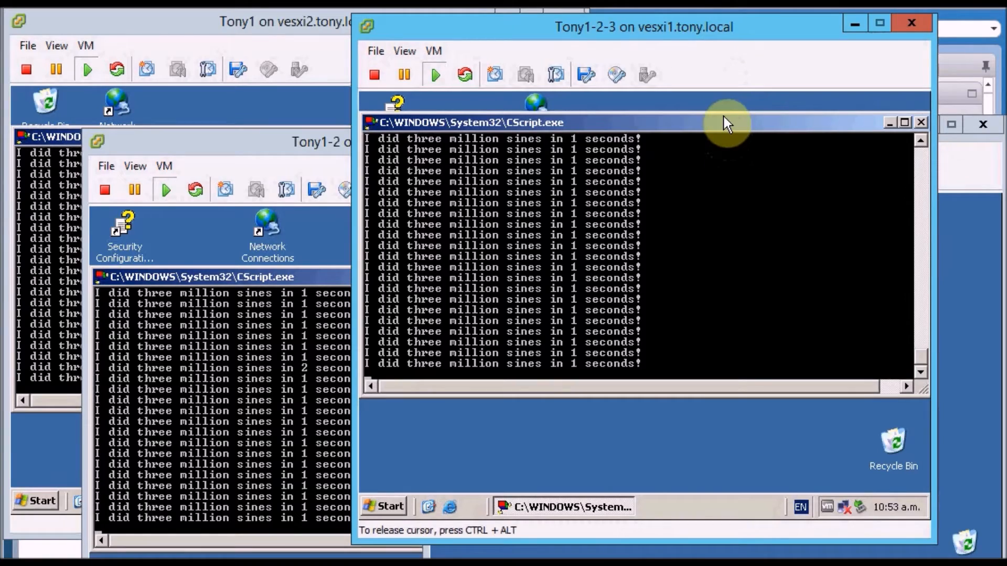
pyautogui.hotkey('ctrl', 'c')
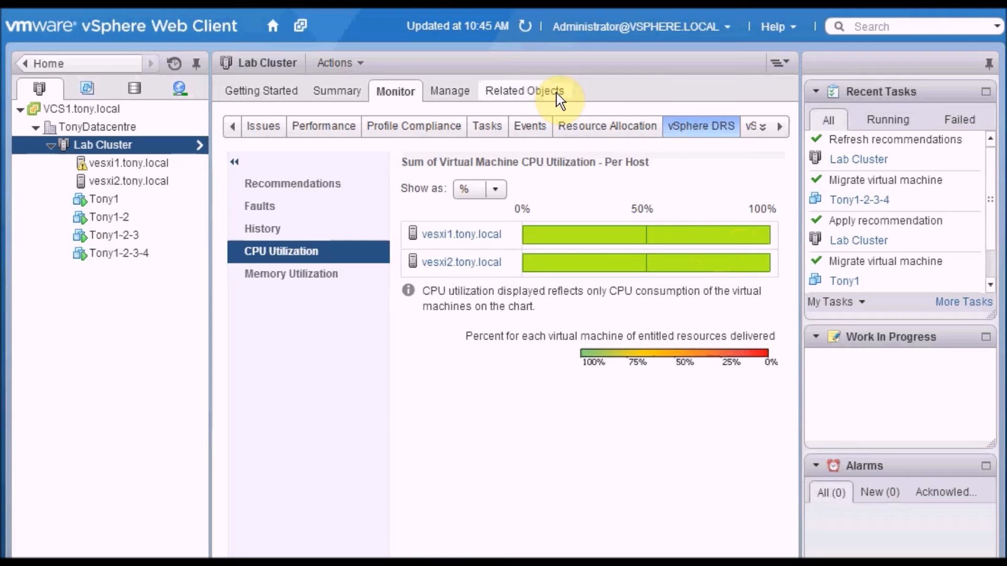
# Step: Show the Host column in the Lab Cluster's virtual machine list and sort the list by host
pyautogui.click(556, 93)
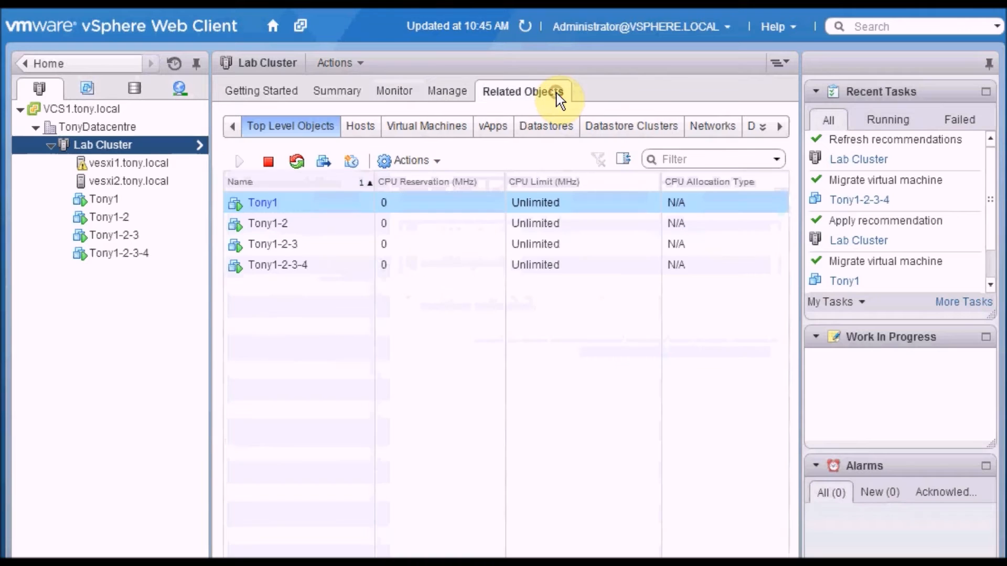
pyautogui.click(469, 135)
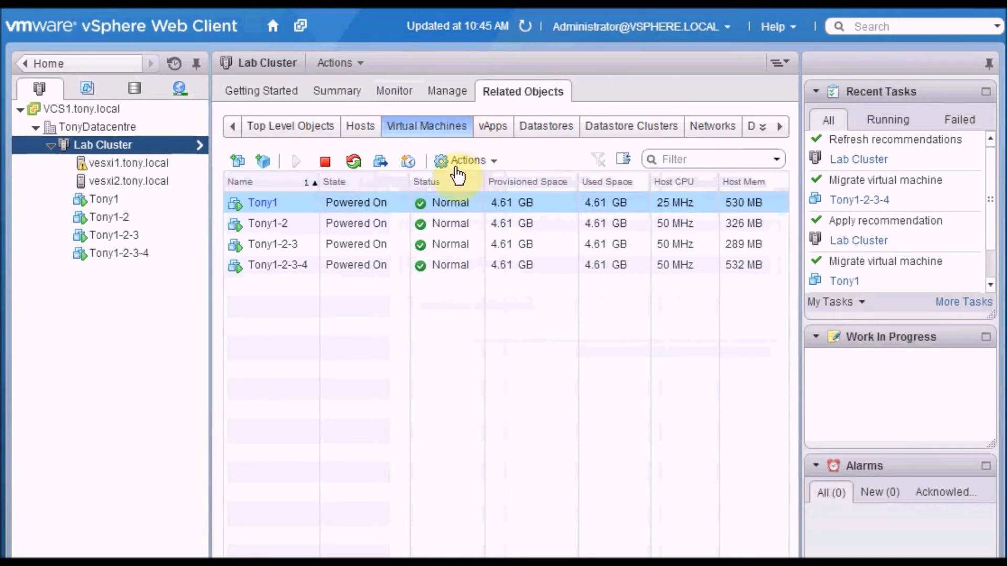
pyautogui.click(381, 196)
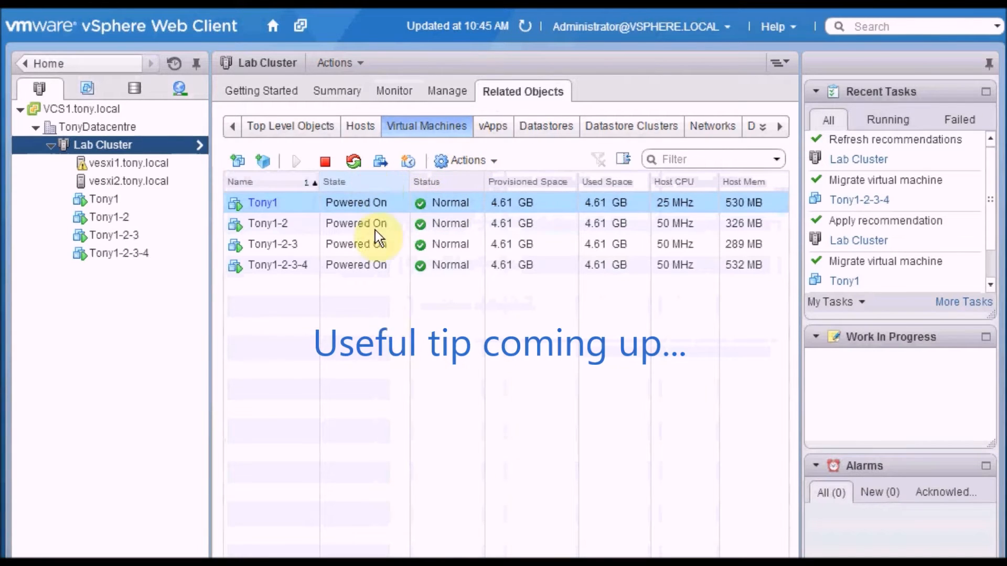
pyautogui.rightClick(385, 183)
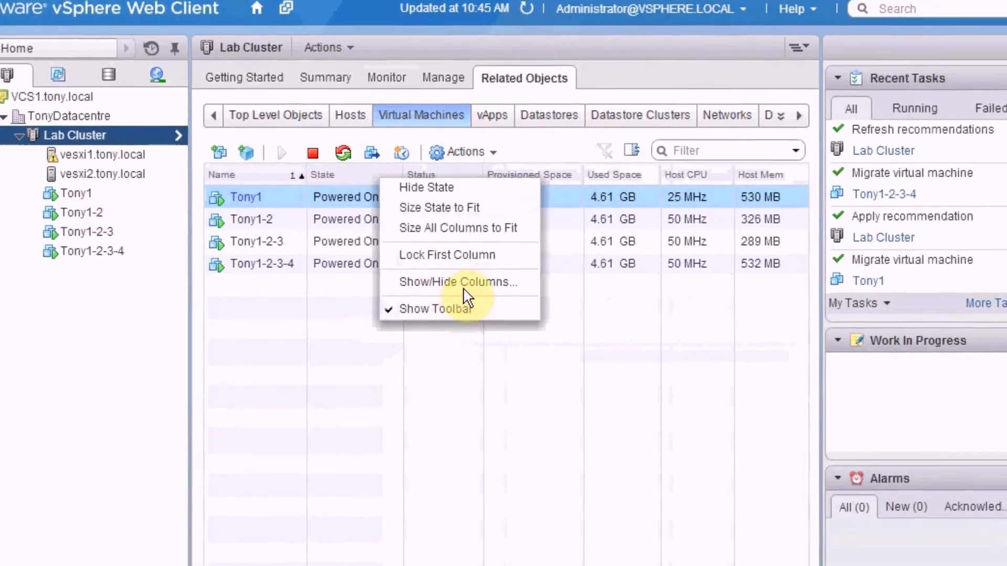
pyautogui.click(464, 286)
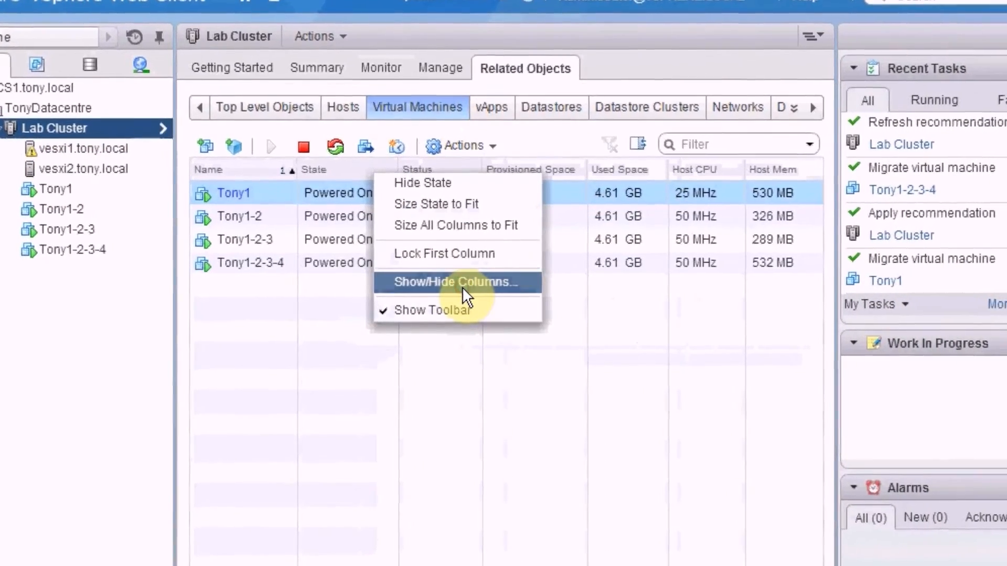
pyautogui.click(382, 315)
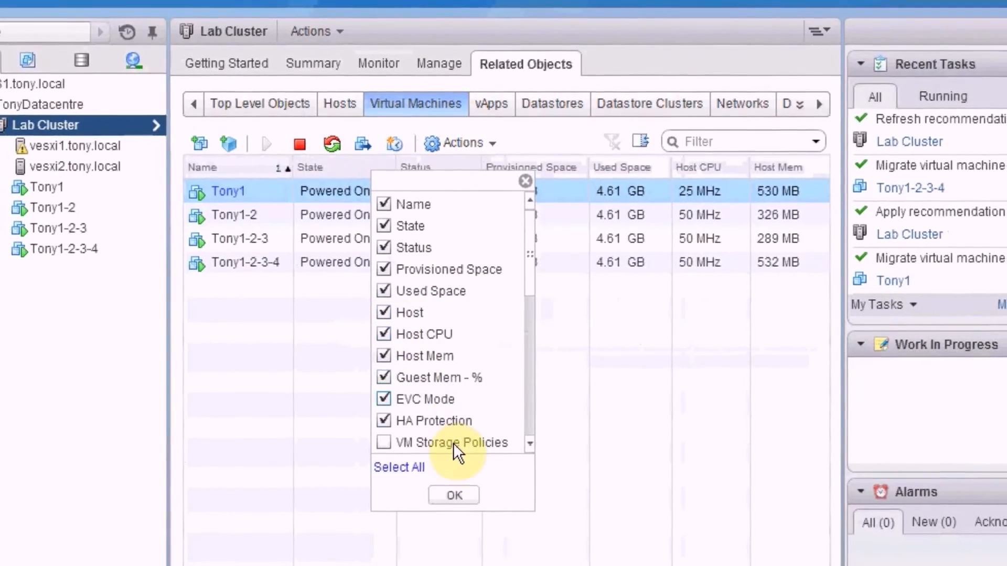
pyautogui.click(464, 495)
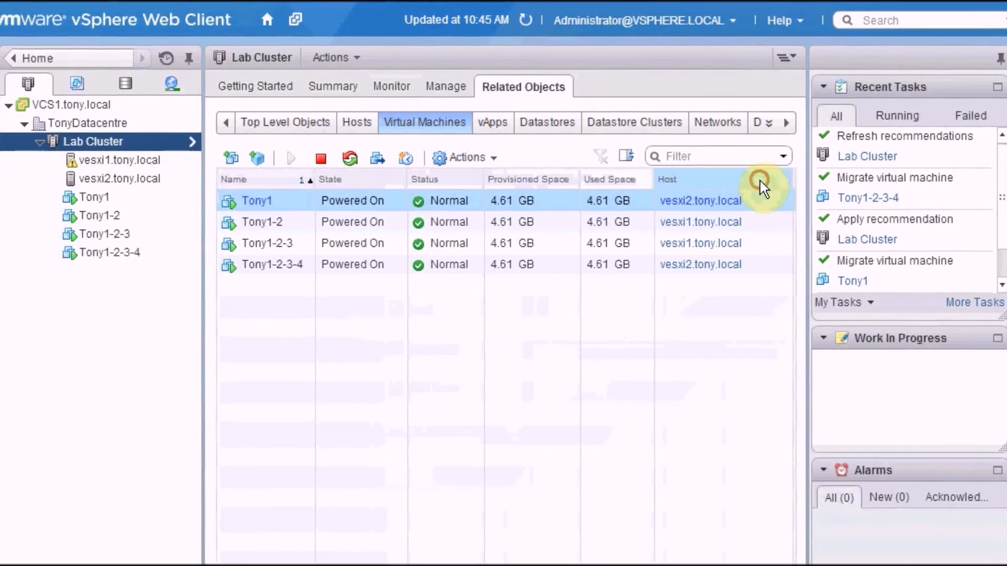
pyautogui.click(762, 180)
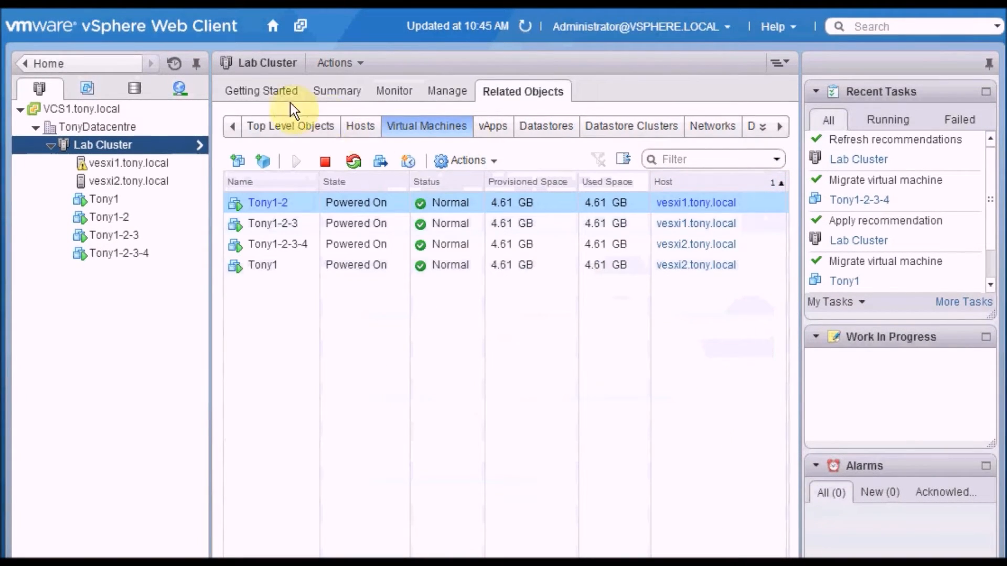
# Step: Start a new DRS rule on the Lab Cluster named "Colocate Tony VMs" with the type Keep Virtual Machines Together
pyautogui.rightClick(173, 143)
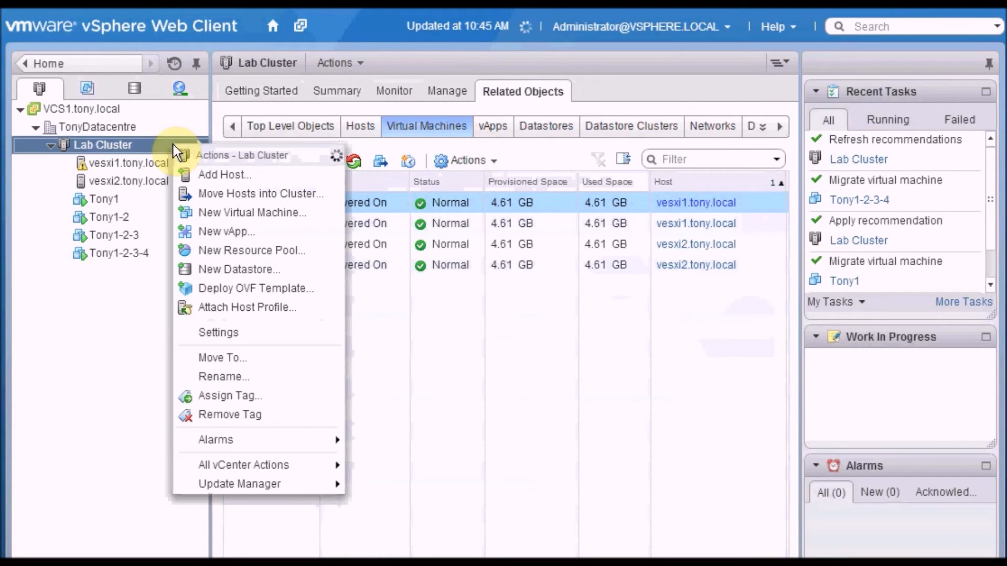
pyautogui.click(273, 330)
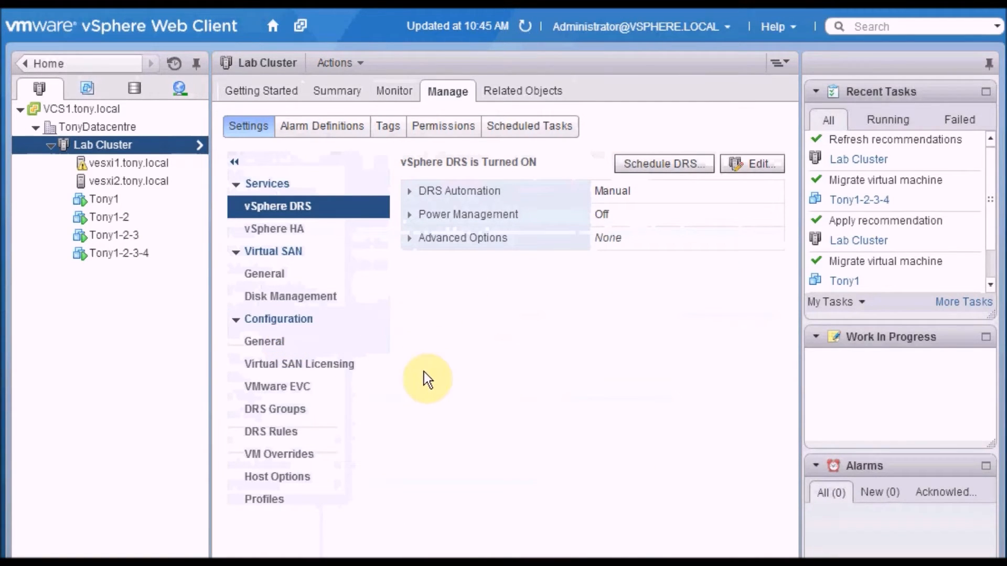
pyautogui.click(333, 433)
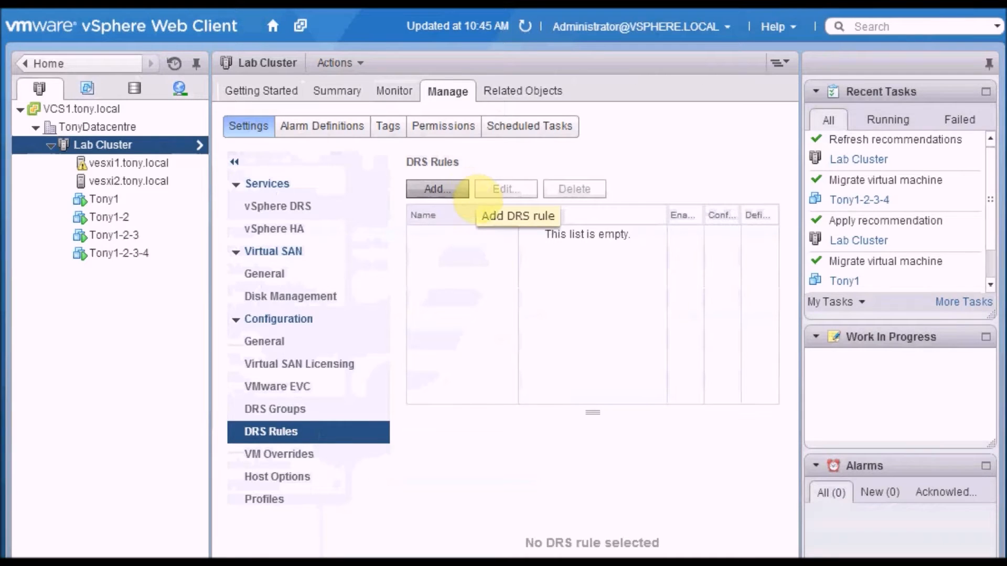
pyautogui.click(464, 188)
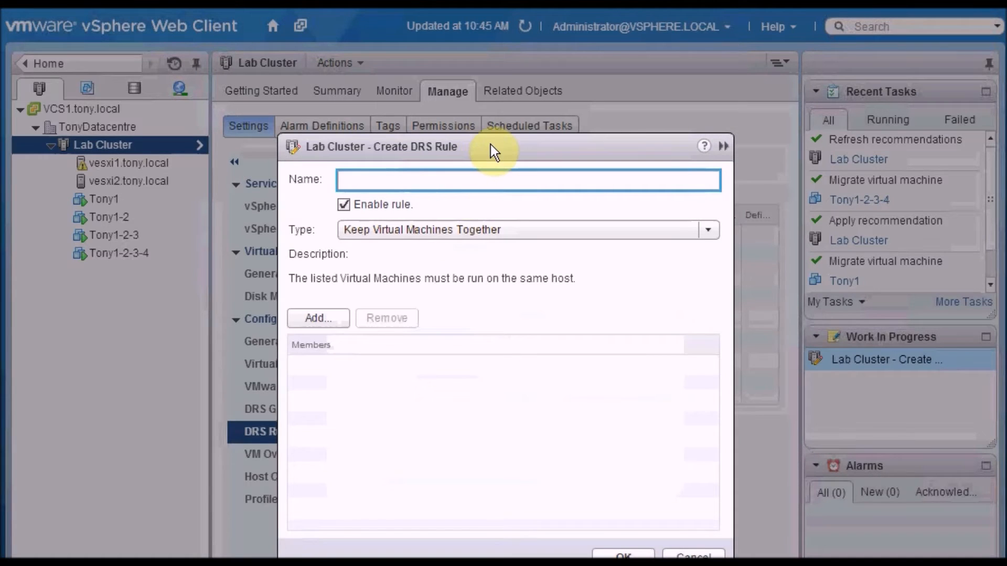
pyautogui.moveTo(490, 146); pyautogui.dragTo(451, 62)
pyautogui.write('Col')
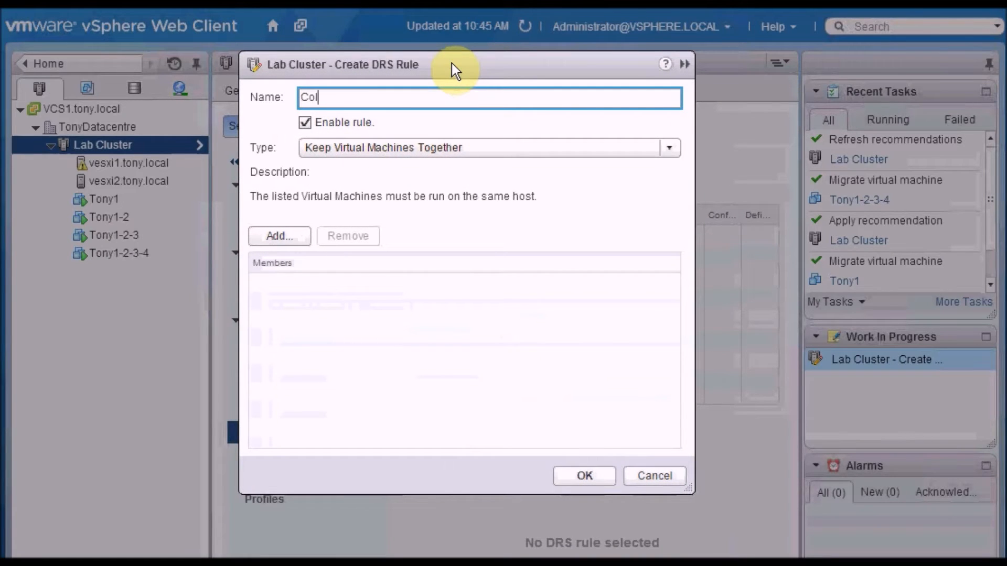
pyautogui.write('ocate Tony VMs')
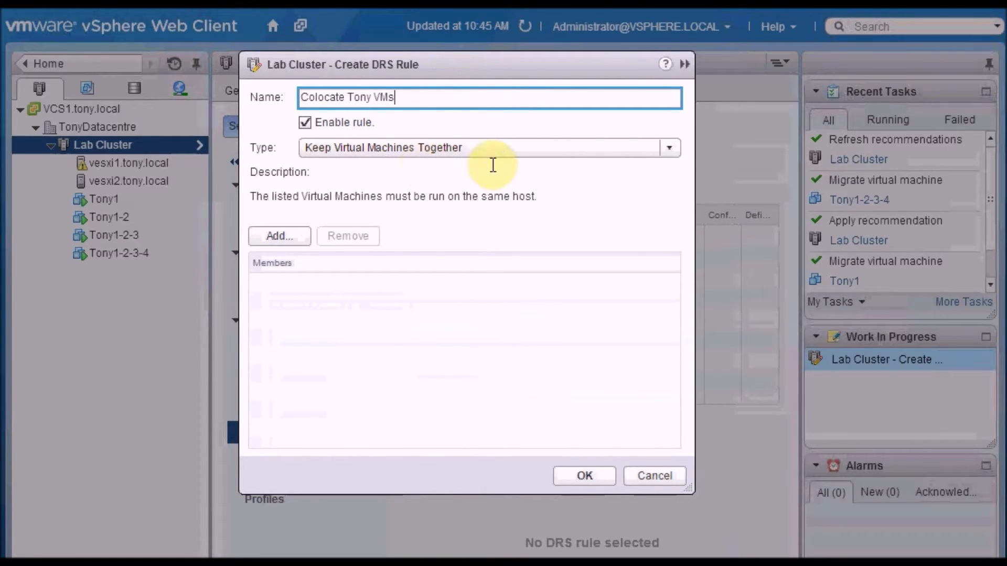
pyautogui.click(670, 148)
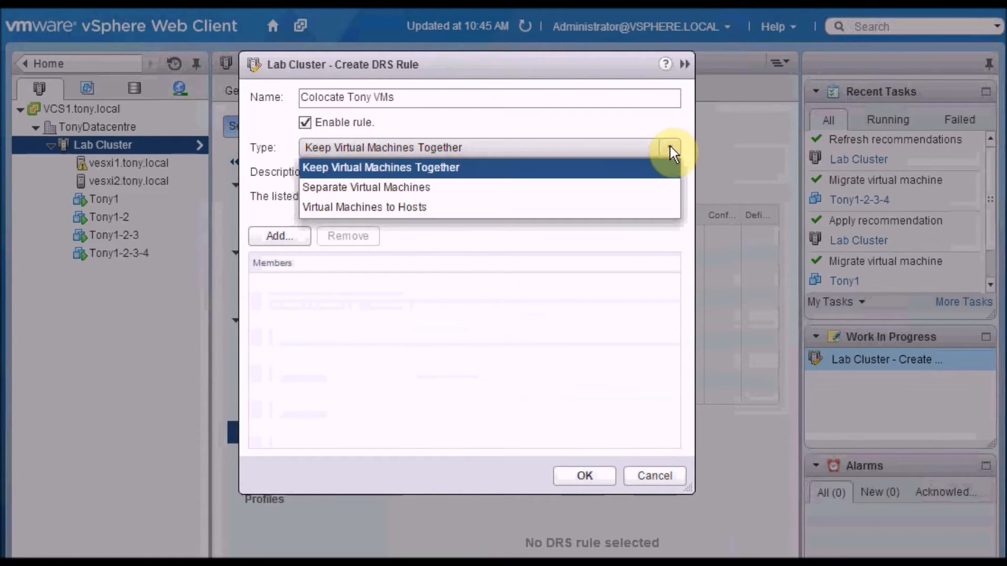
pyautogui.click(571, 167)
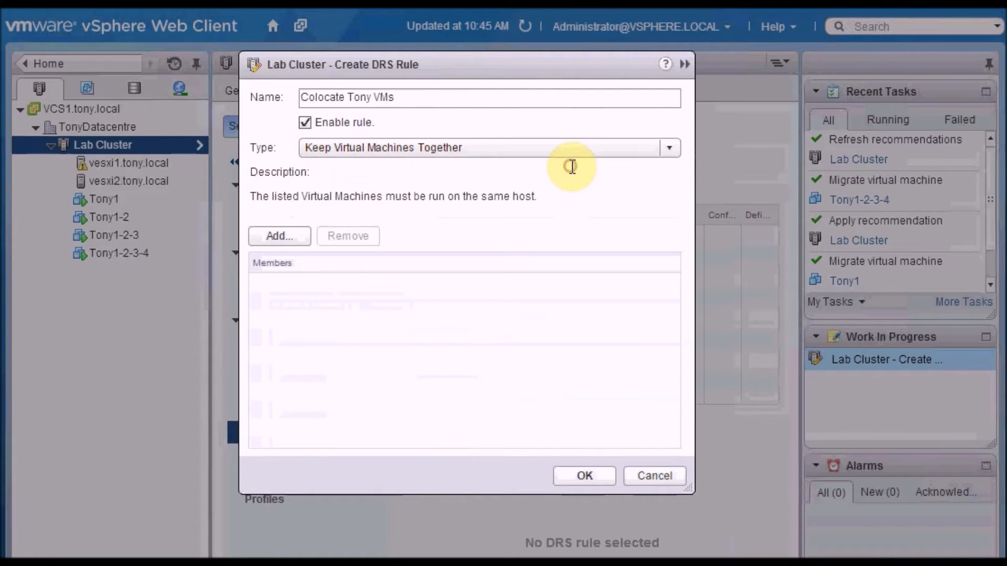
# Step: Add Tony1-2, Tony1, Tony1-2-3-4 and Tony1-2-3 as members of the rule and save it
pyautogui.click(301, 239)
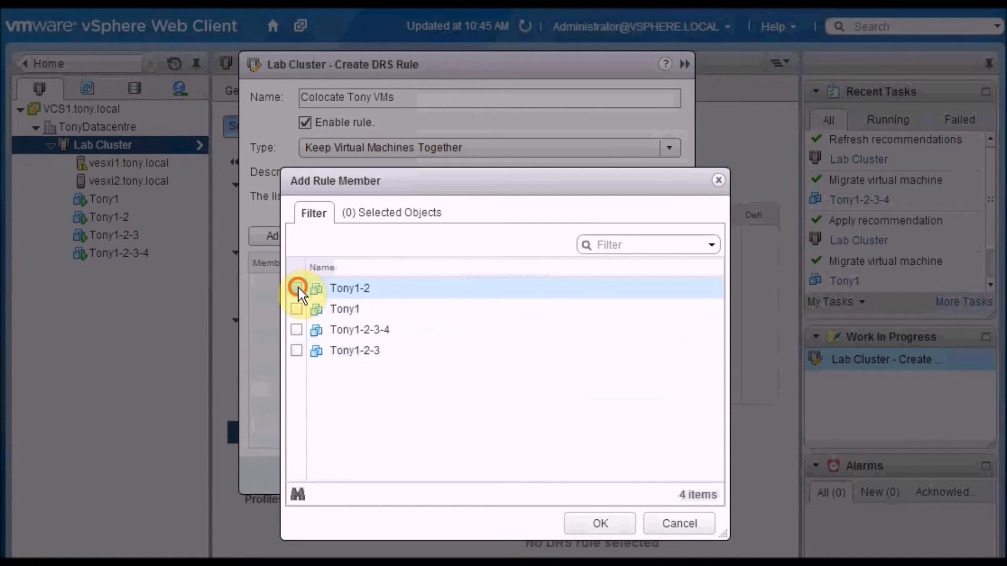
pyautogui.click(297, 288)
pyautogui.click(297, 309)
pyautogui.click(297, 329)
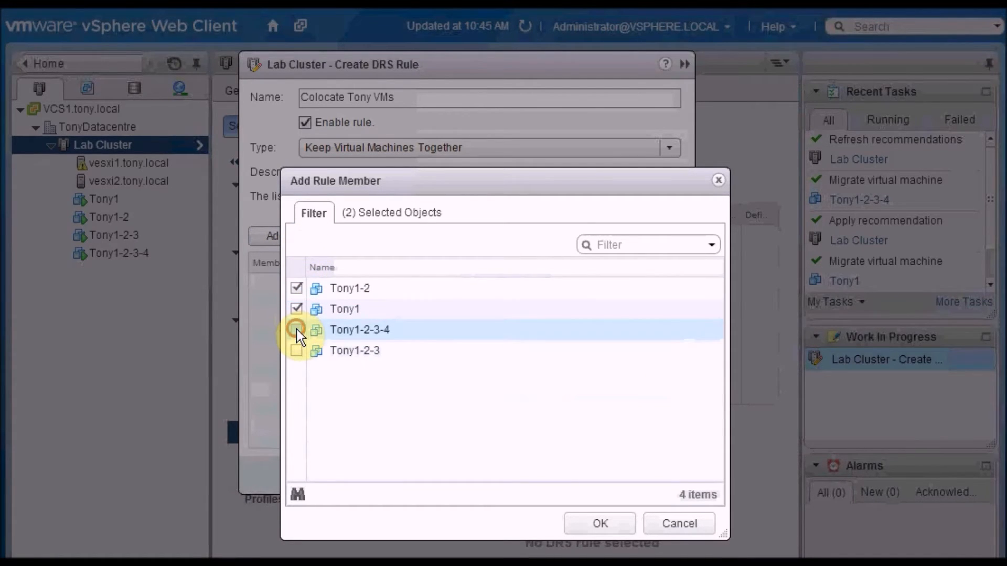
pyautogui.click(297, 352)
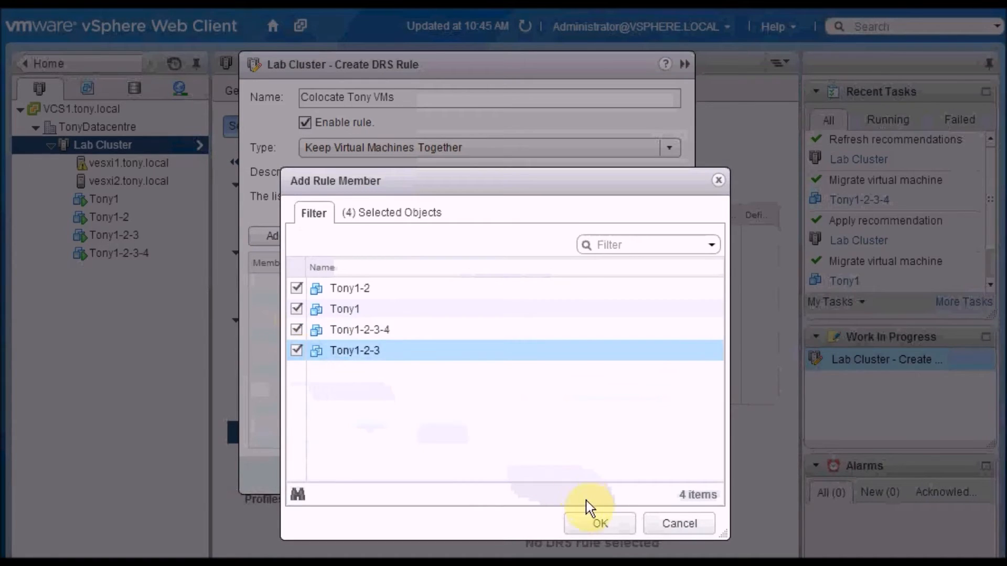
pyautogui.click(609, 523)
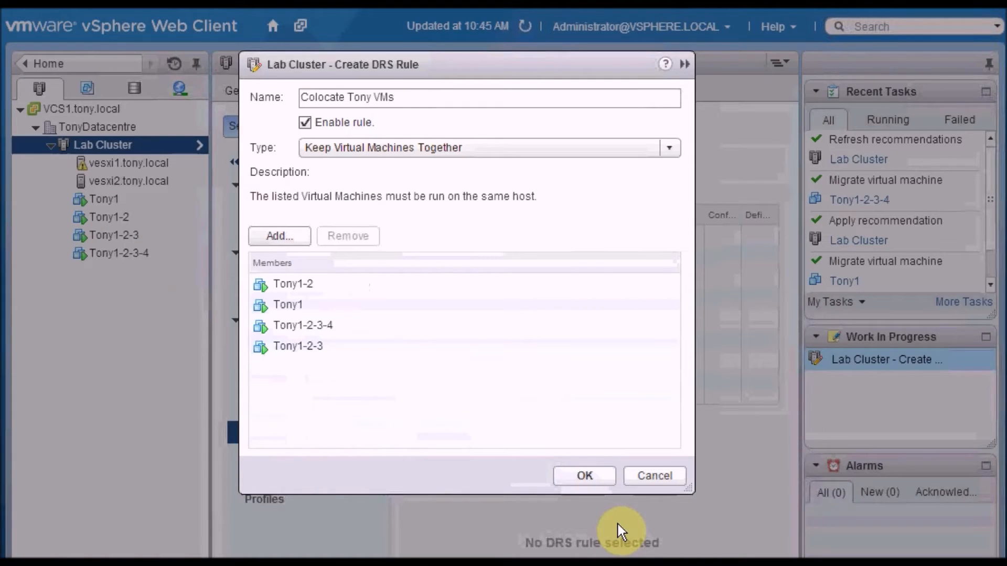
pyautogui.click(603, 479)
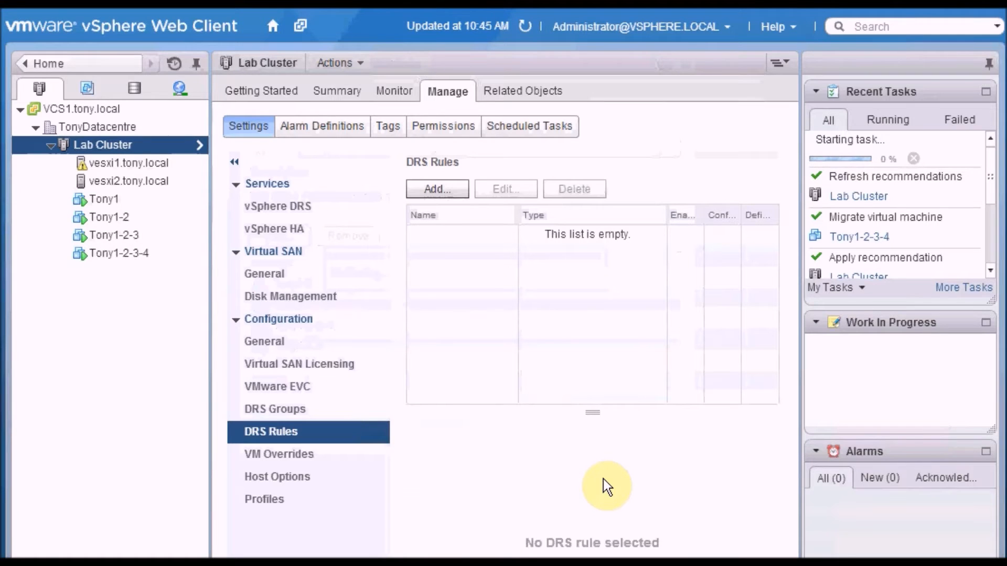
# Step: Run DRS on the Lab Cluster and apply the affinity rule recommendations to migrate Tony1 and Tony1-2-3-4 to vesxi1.tony.local
pyautogui.click(411, 95)
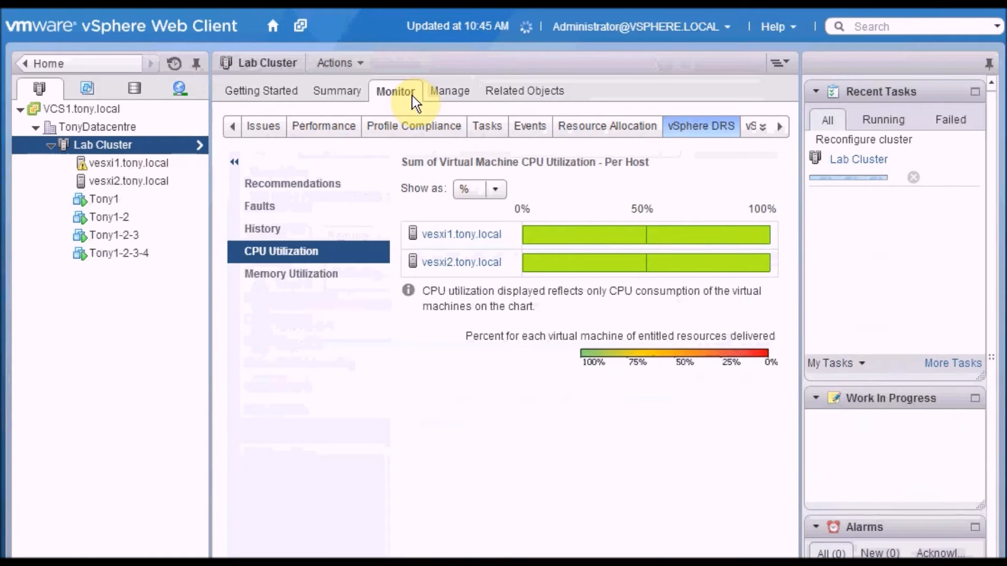
pyautogui.click(347, 193)
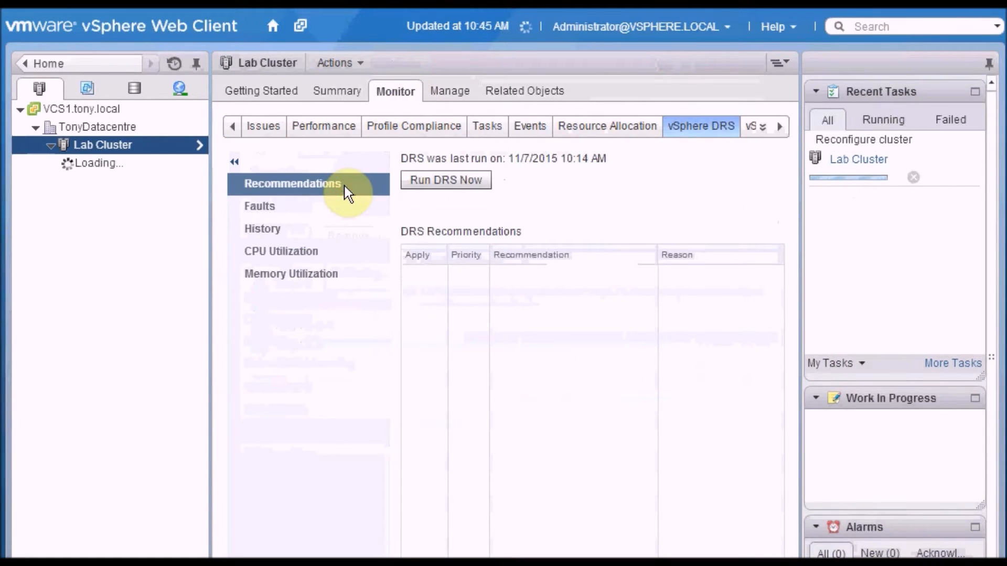
pyautogui.click(485, 182)
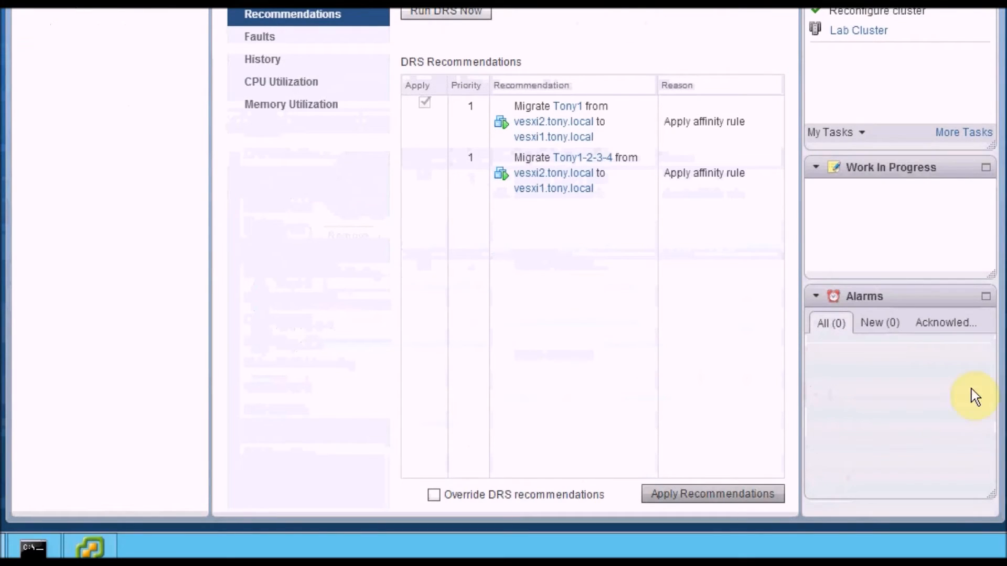
pyautogui.click(699, 491)
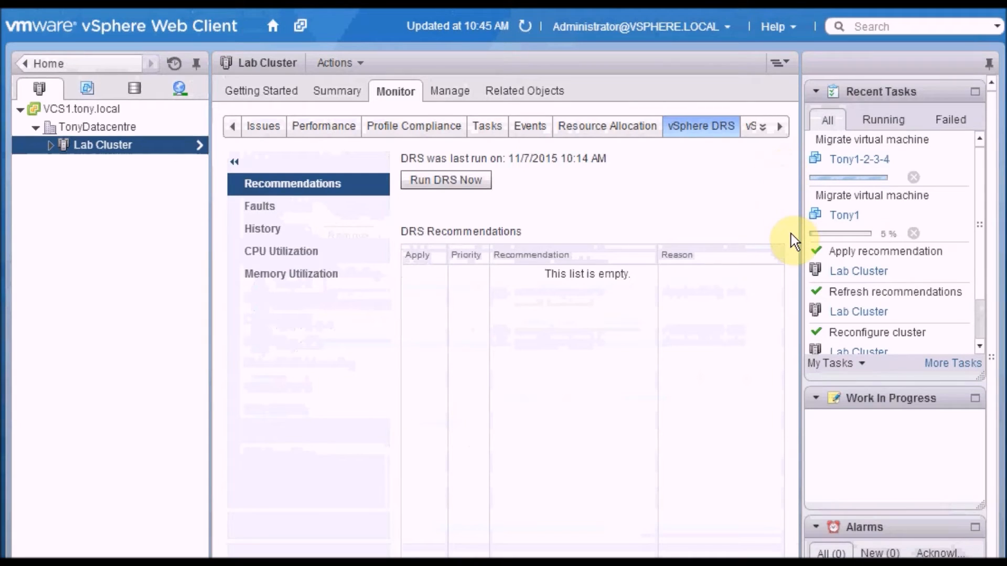
# Step: Review the hosts of the Lab Cluster's virtual machines and disable the "Colocate Tony VMs" DRS rule
pyautogui.click(547, 94)
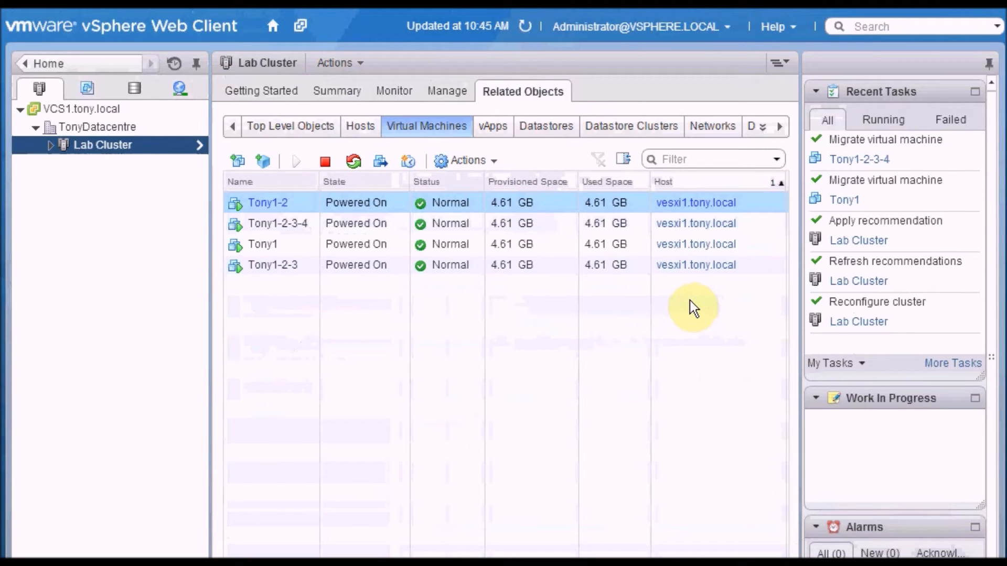
pyautogui.rightClick(158, 150)
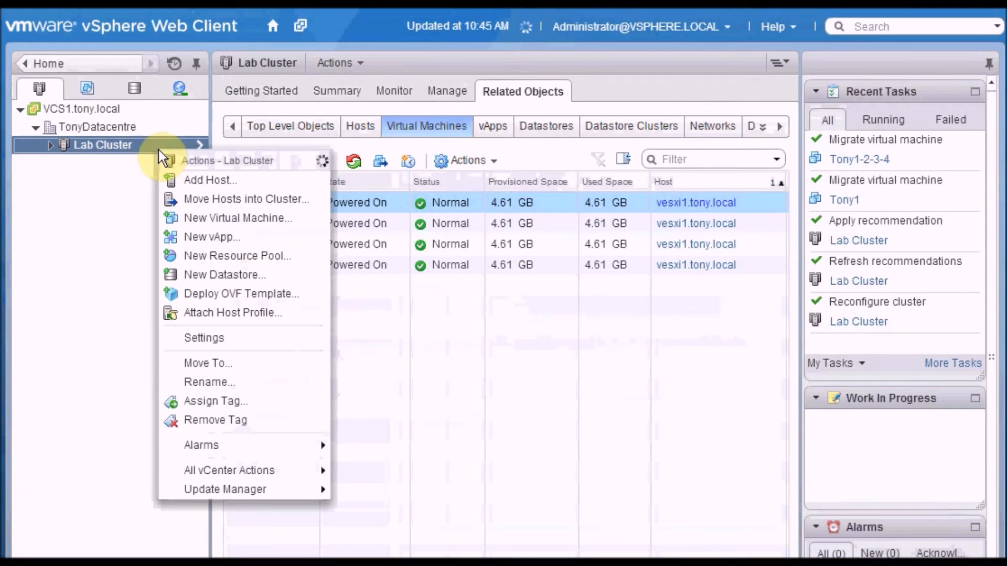
pyautogui.click(260, 341)
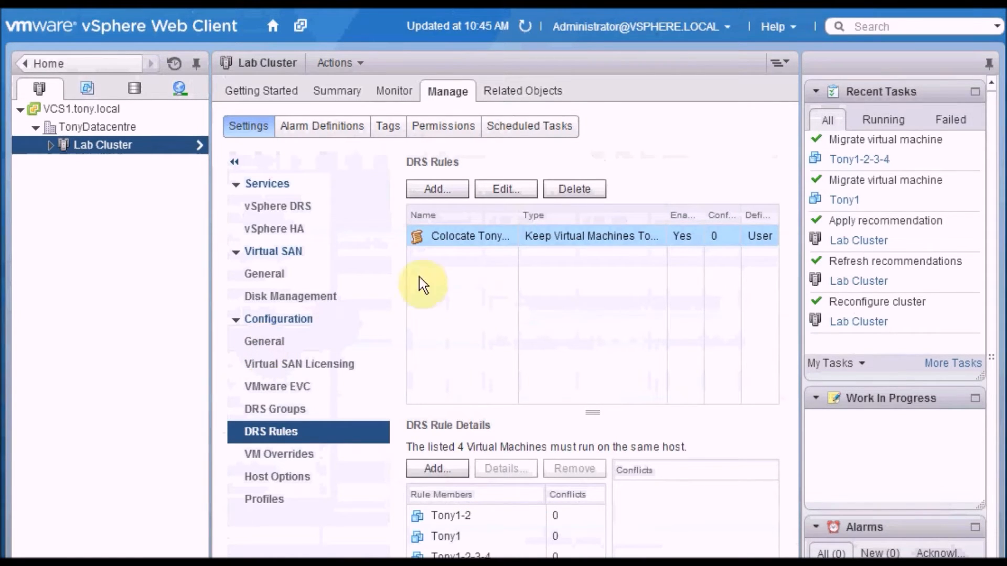
pyautogui.click(519, 192)
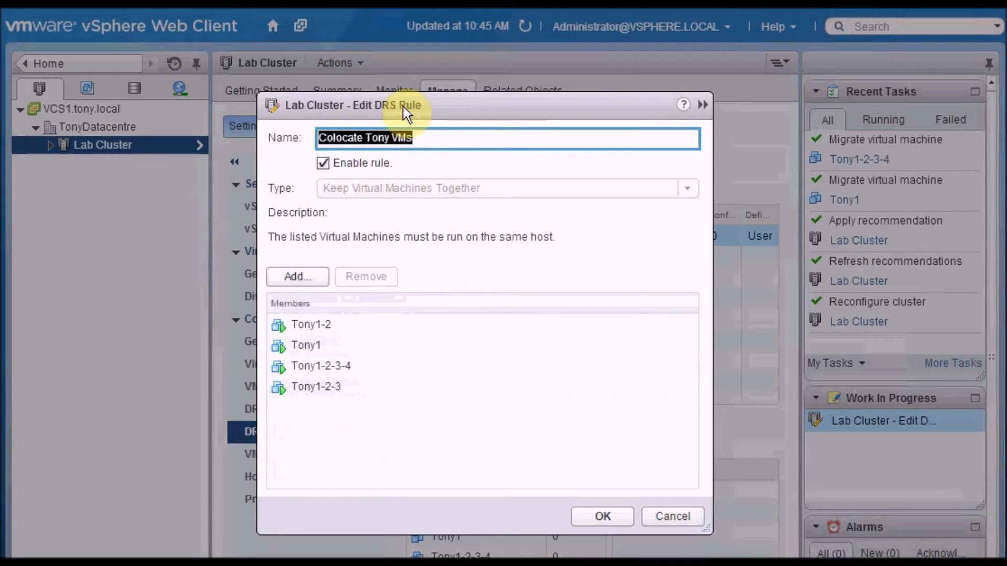
pyautogui.click(322, 167)
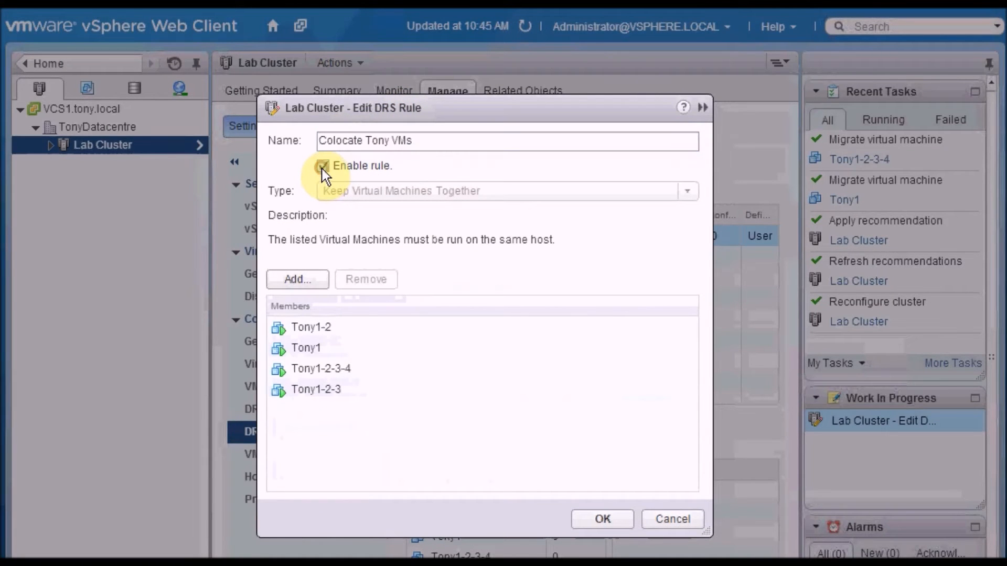
pyautogui.click(585, 518)
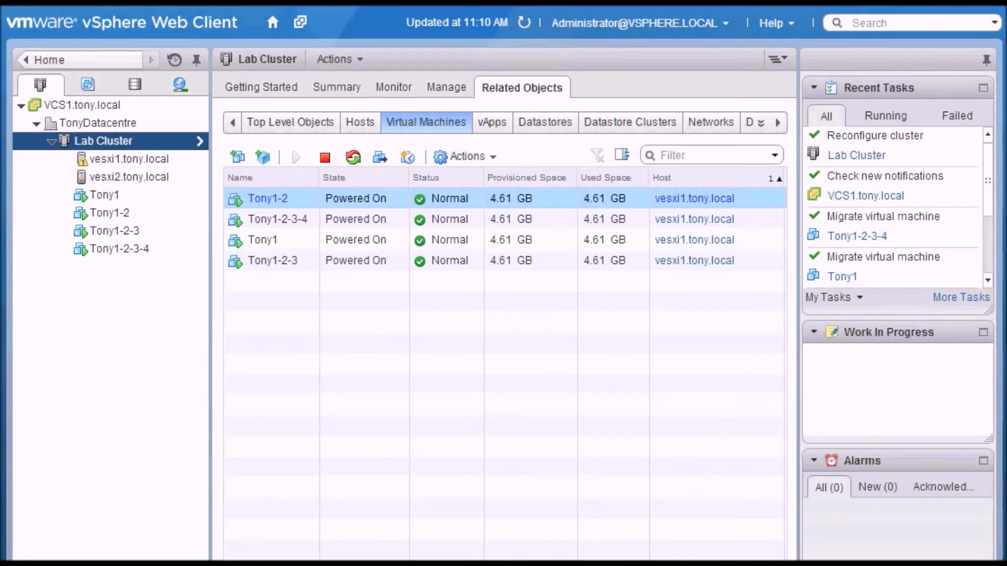
# Step: Start a new DRS rule on the Lab Cluster named "Seperate Tony VMs" with the type Separate Virtual Machines
pyautogui.rightClick(158, 141)
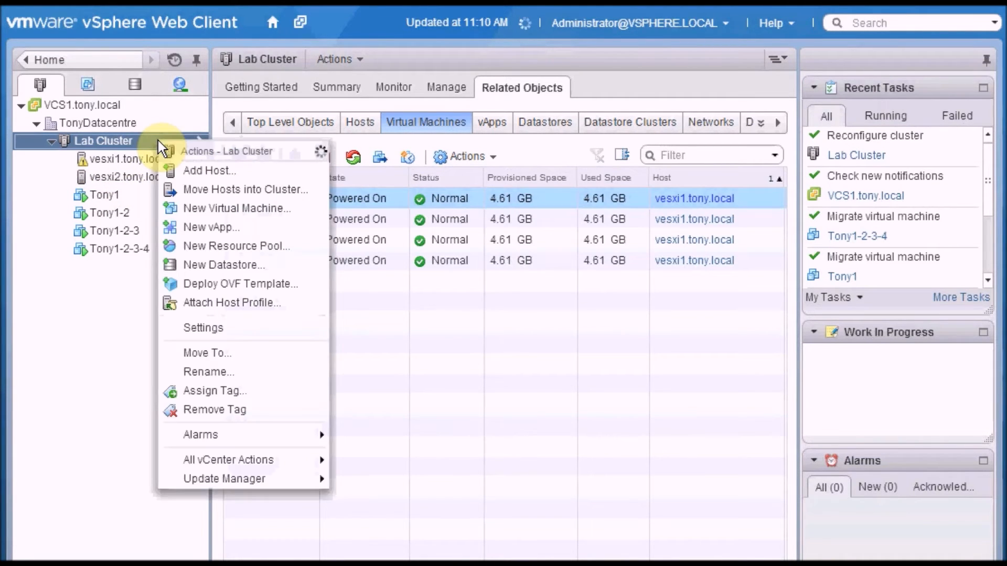
pyautogui.click(259, 333)
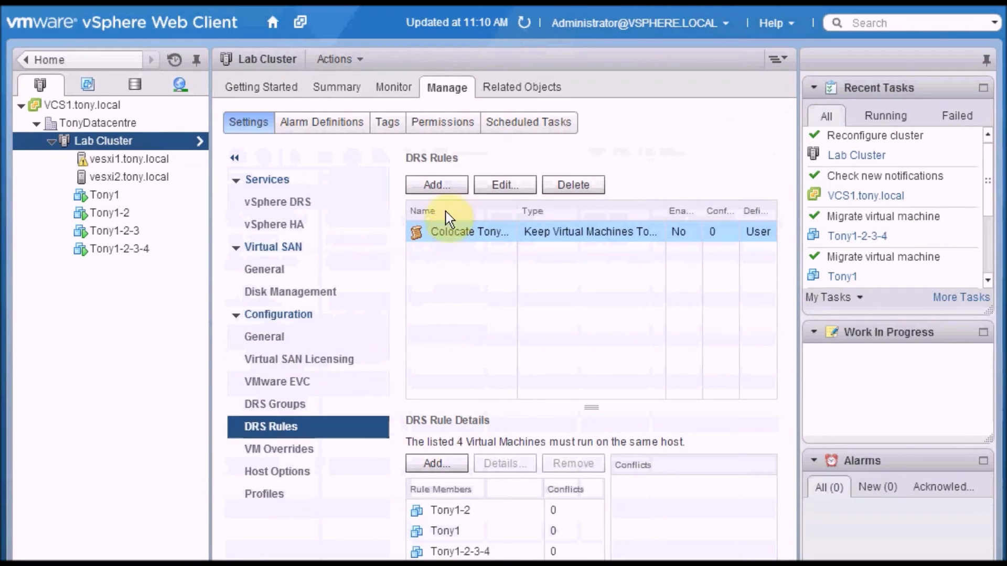
pyautogui.click(449, 184)
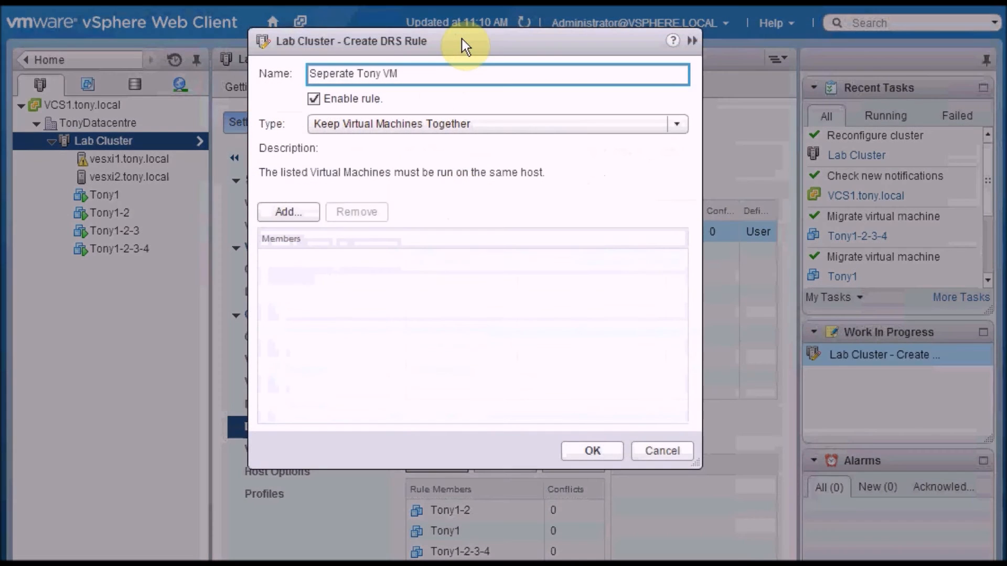
pyautogui.write('s')
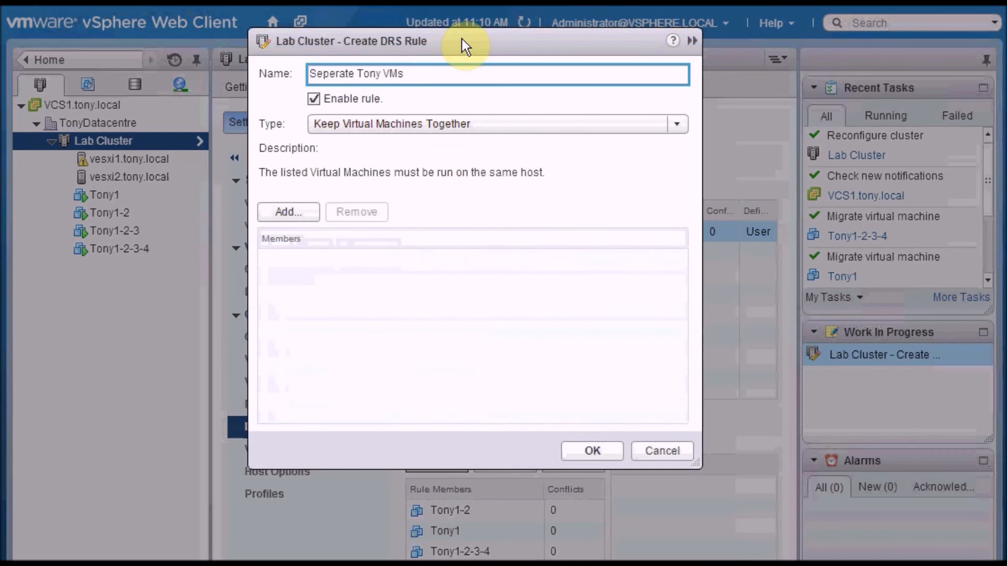
pyautogui.click(683, 125)
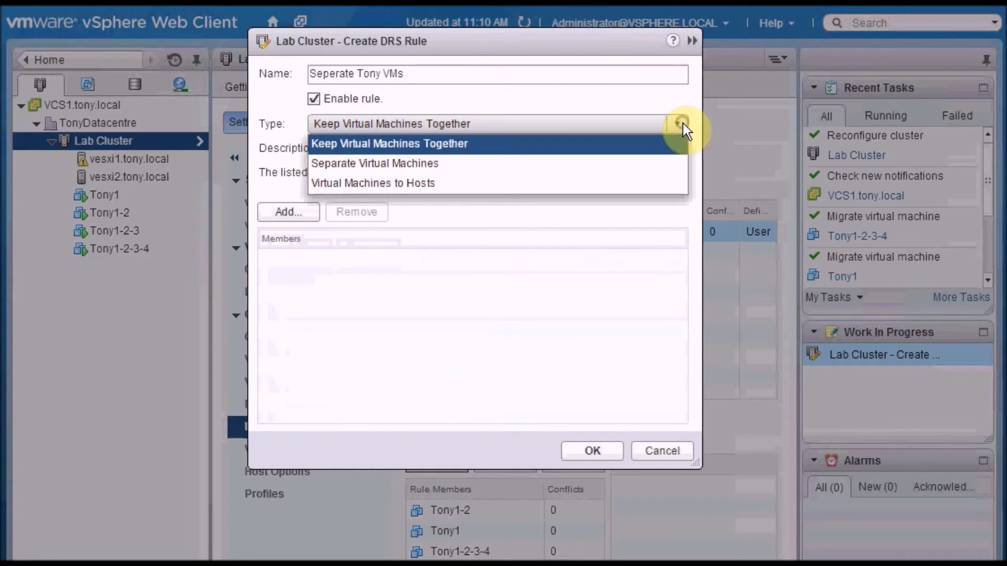
pyautogui.click(577, 165)
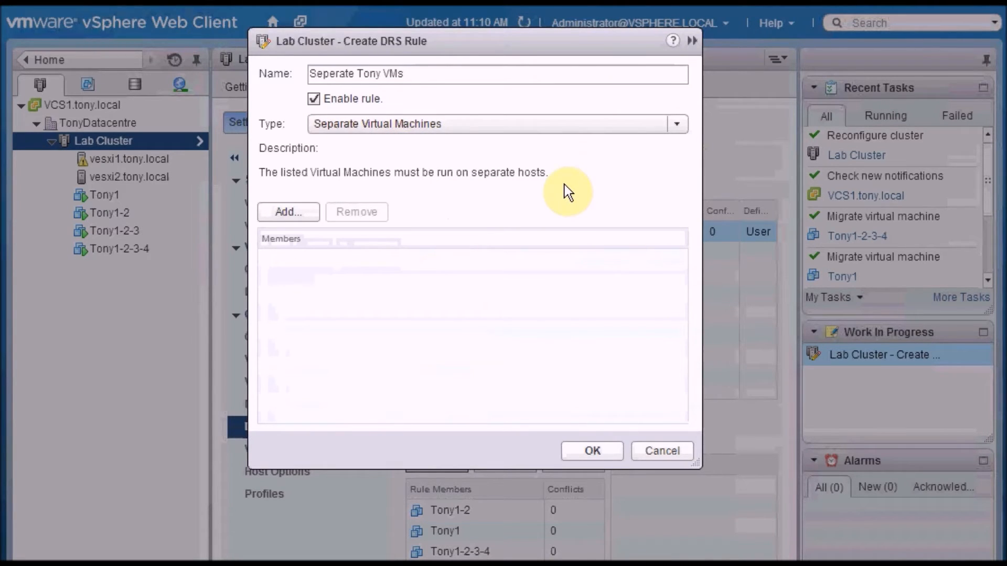
# Step: Add Tony1-2, Tony1, Tony1-2-3-4 and Tony1-2-3 as members of the separation rule and save it
pyautogui.click(310, 216)
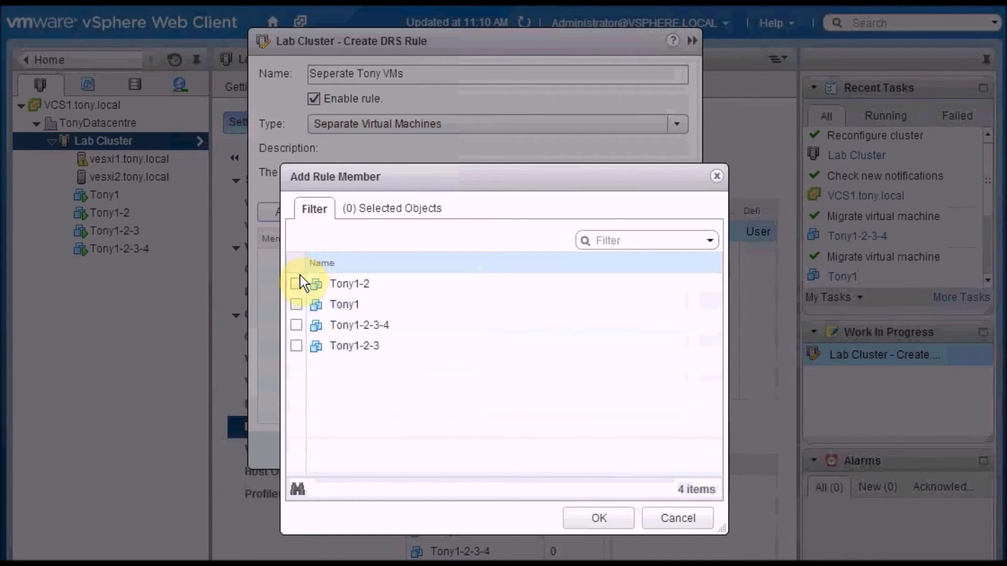
pyautogui.click(297, 284)
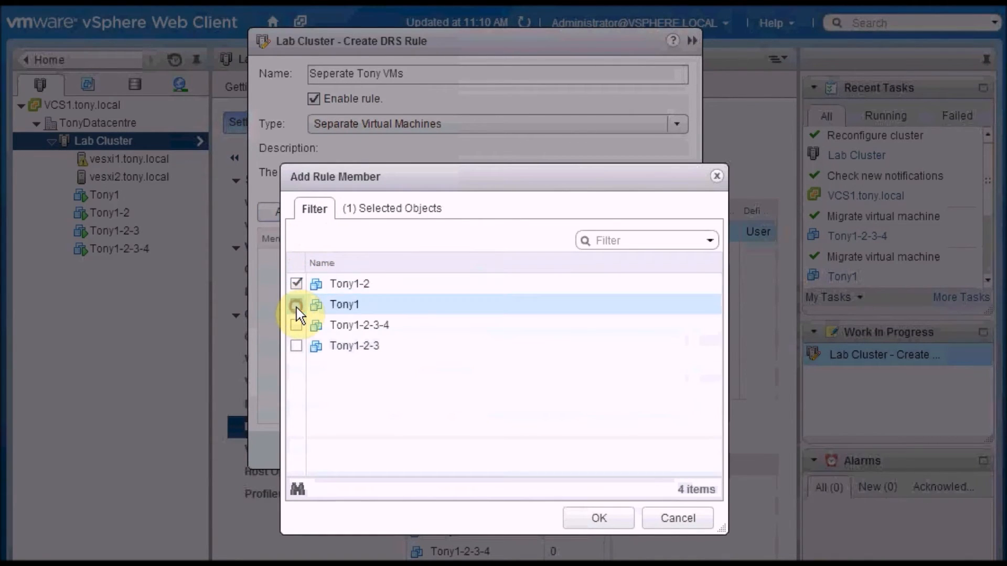
pyautogui.click(297, 307)
pyautogui.click(298, 329)
pyautogui.click(297, 346)
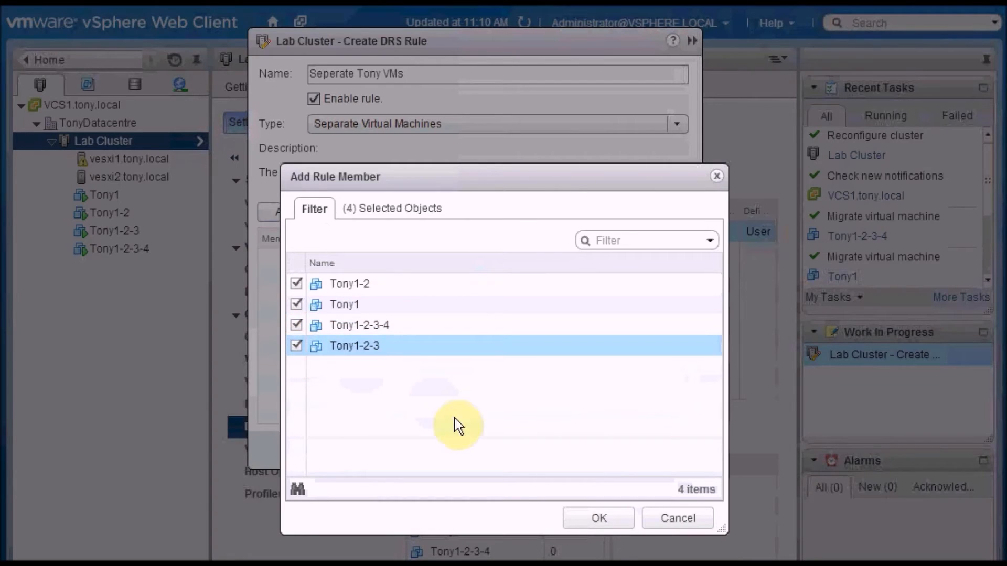
pyautogui.click(596, 519)
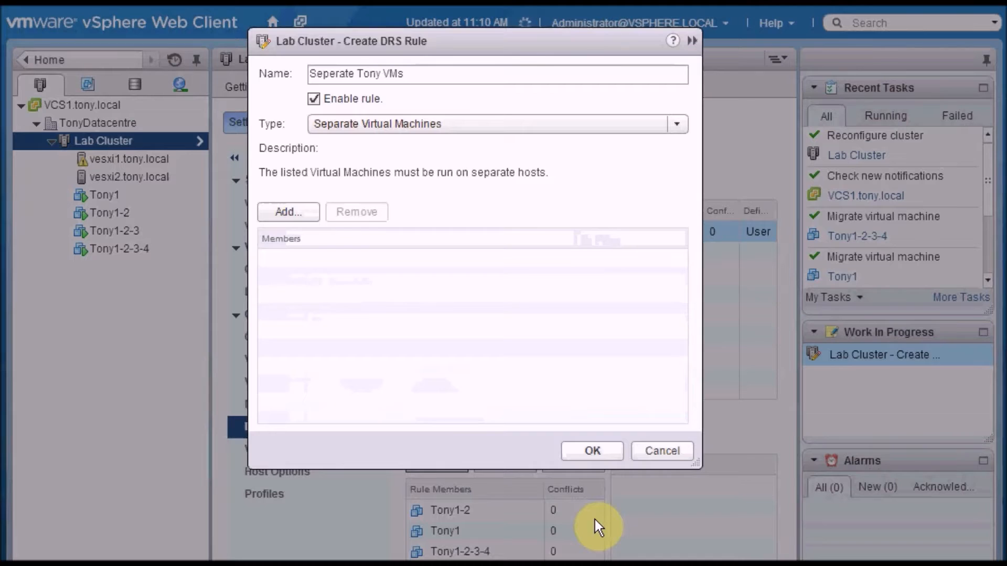
pyautogui.click(608, 457)
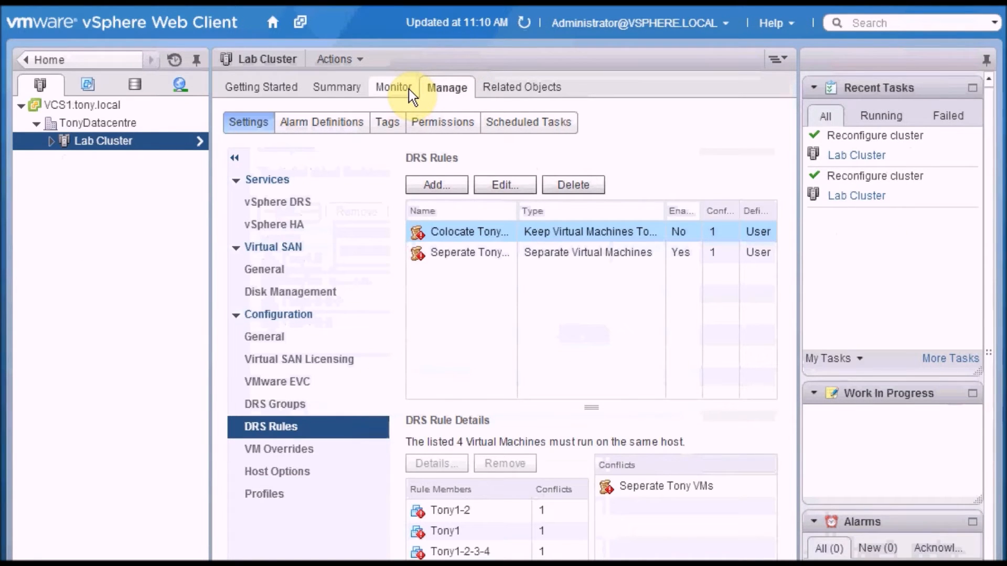
# Step: Run DRS on the Lab Cluster and apply the anti-affinity rule recommendation to migrate Tony1-2 to vesxi2.tony.local
pyautogui.click(408, 89)
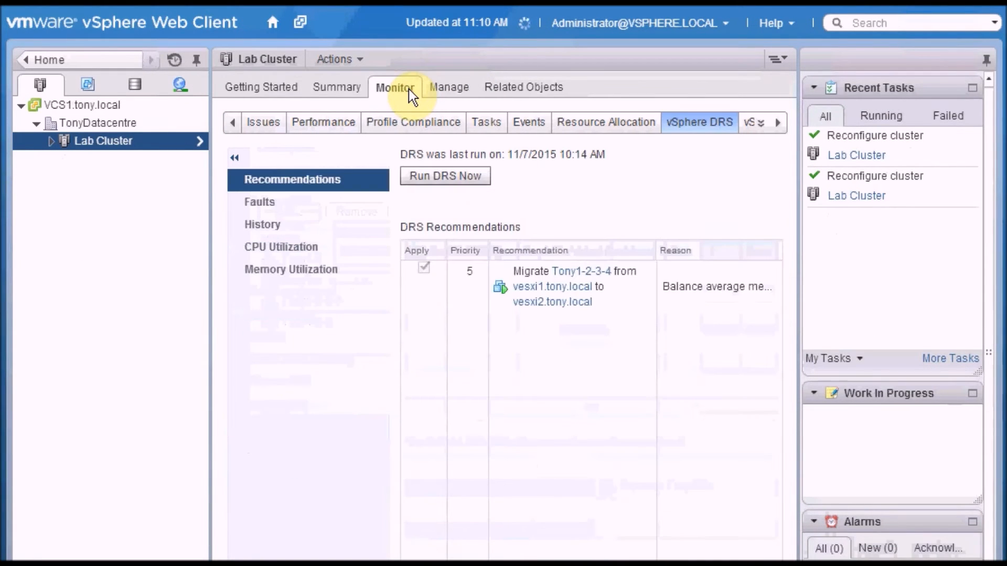
pyautogui.click(483, 183)
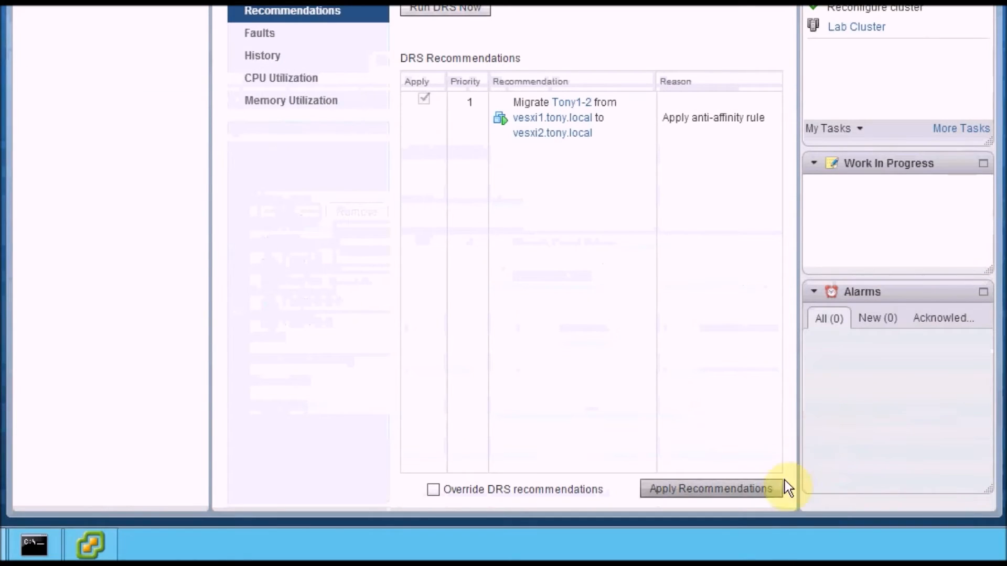
pyautogui.click(770, 487)
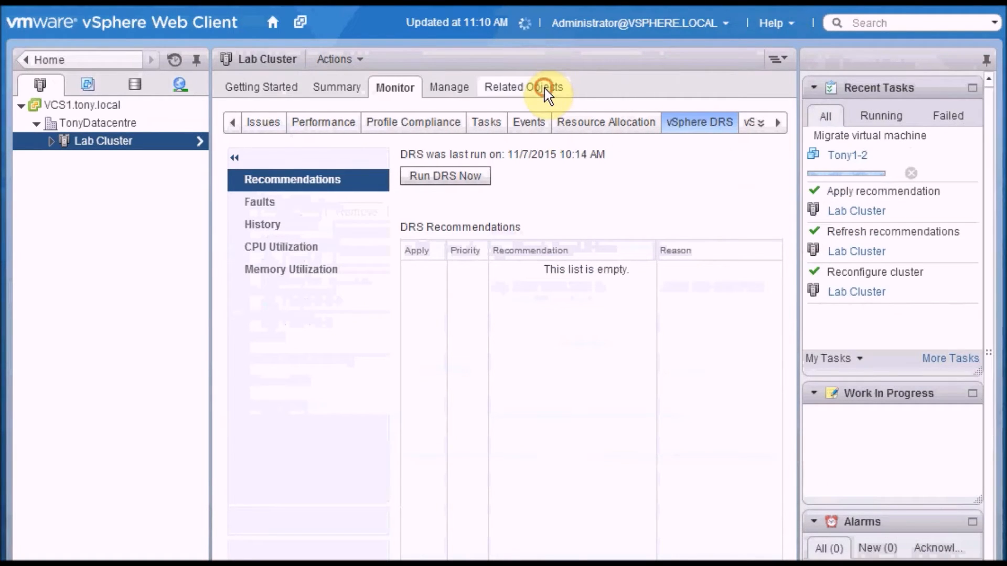
# Step: Refresh the virtual machine list to check each machine's host, and examine the vSphere DRS balance in the Lab Cluster's summary
pyautogui.click(546, 89)
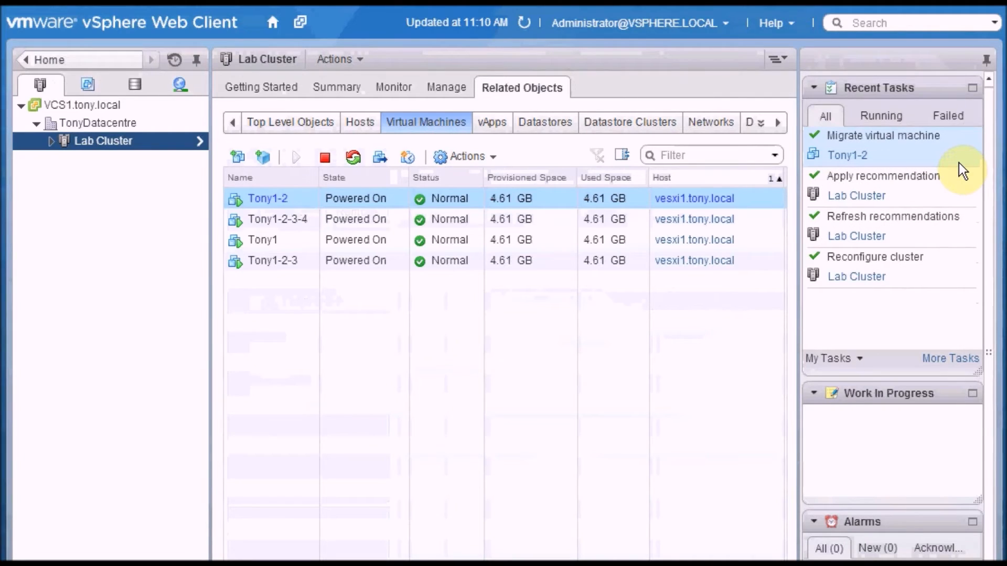
pyautogui.click(523, 24)
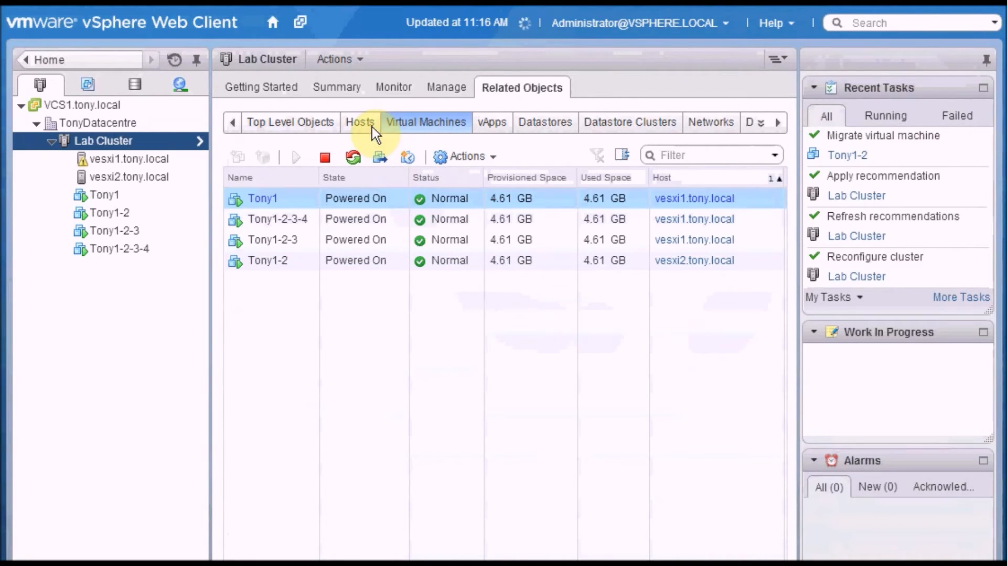
pyautogui.click(348, 87)
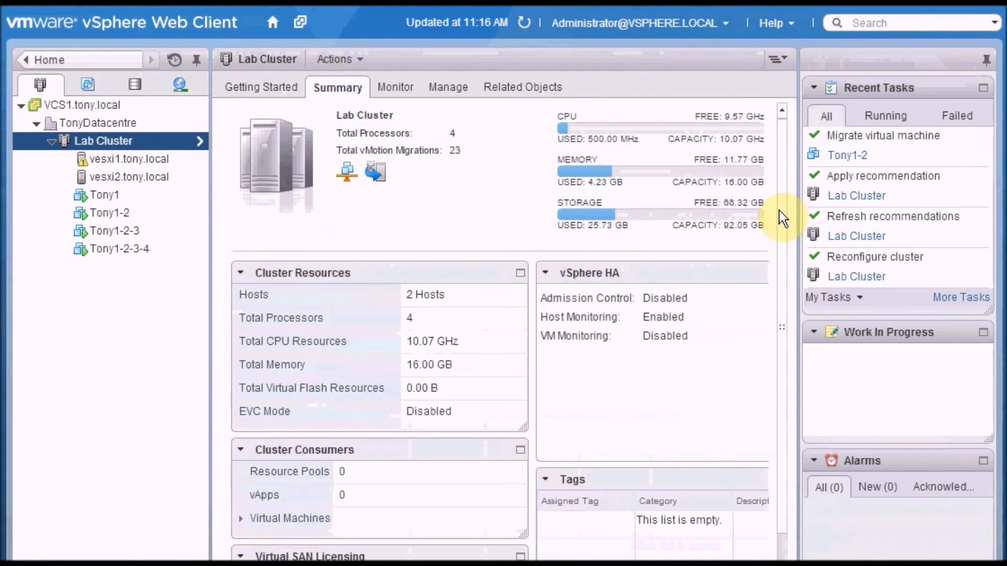
pyautogui.scroll(-5, 781, 237)
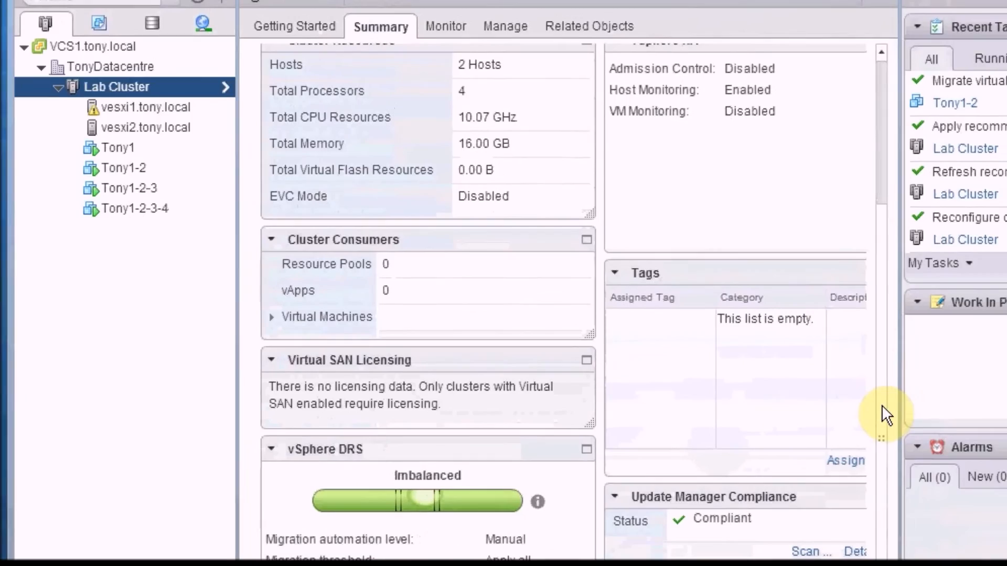
pyautogui.scroll(5, 883, 263)
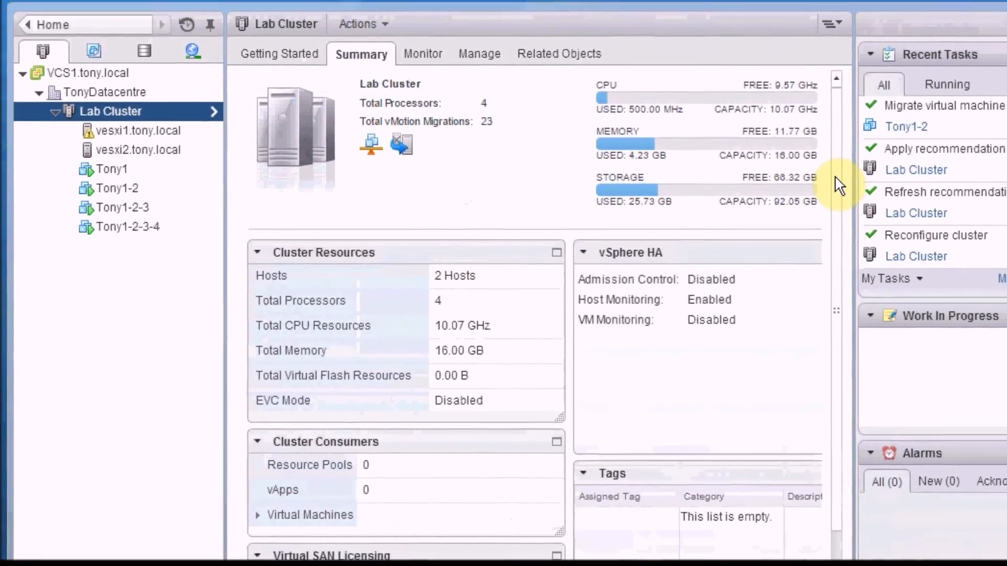
# Step: Run DRS on the Lab Cluster again to check for further migration recommendations
pyautogui.click(446, 86)
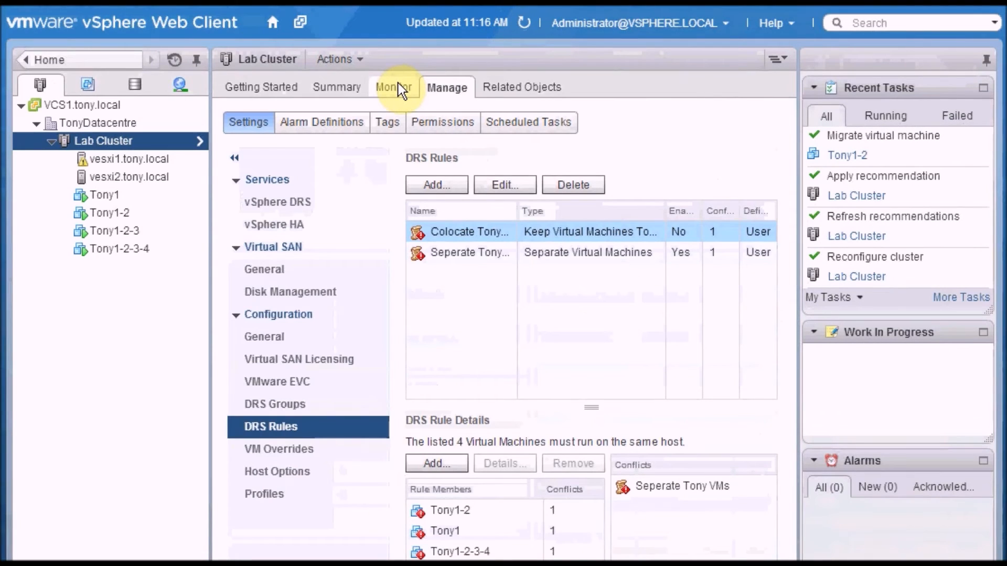
pyautogui.click(398, 85)
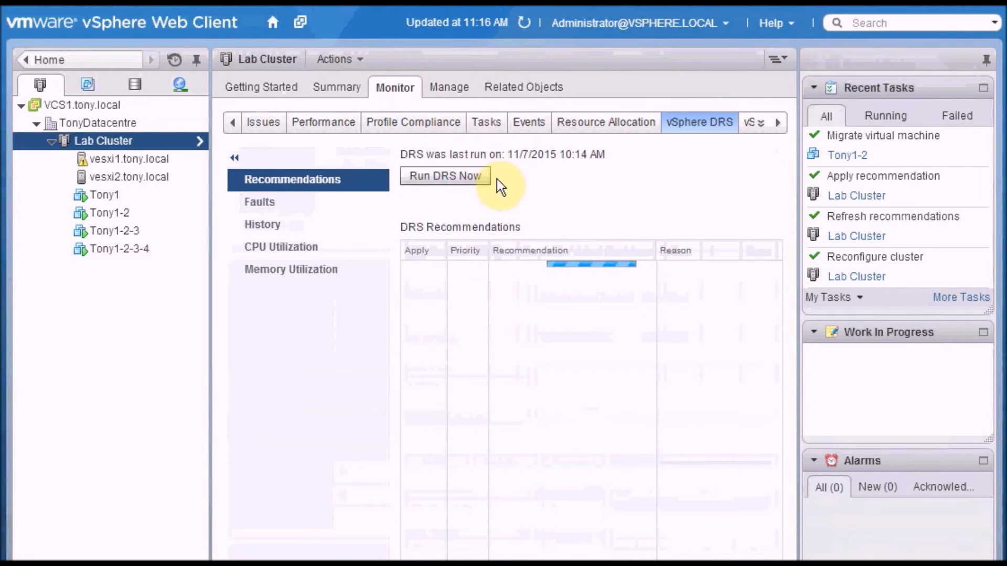
pyautogui.click(480, 178)
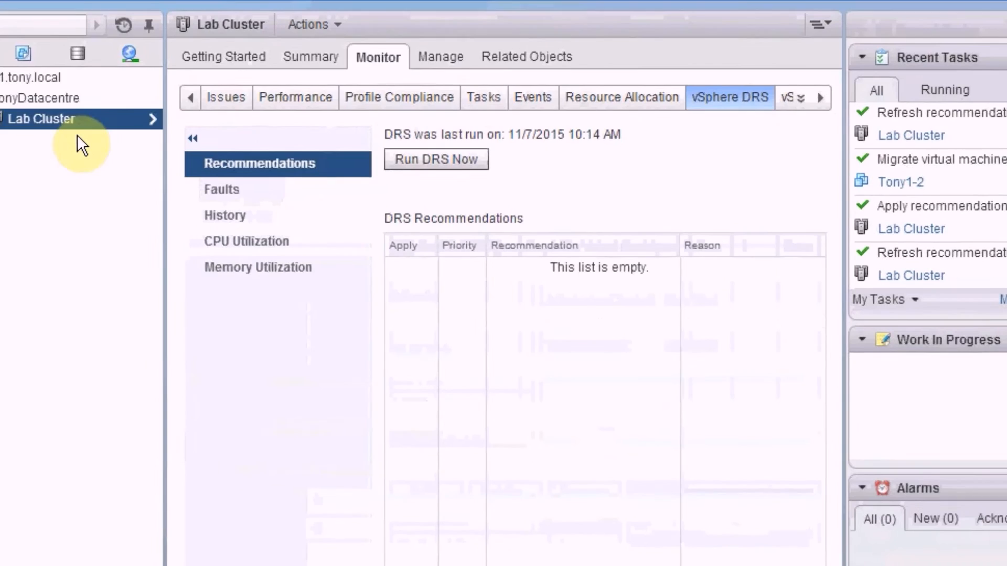
# Step: Delete the "Seperate Tony VMs" rule from the Lab Cluster's DRS rules
pyautogui.click(83, 122)
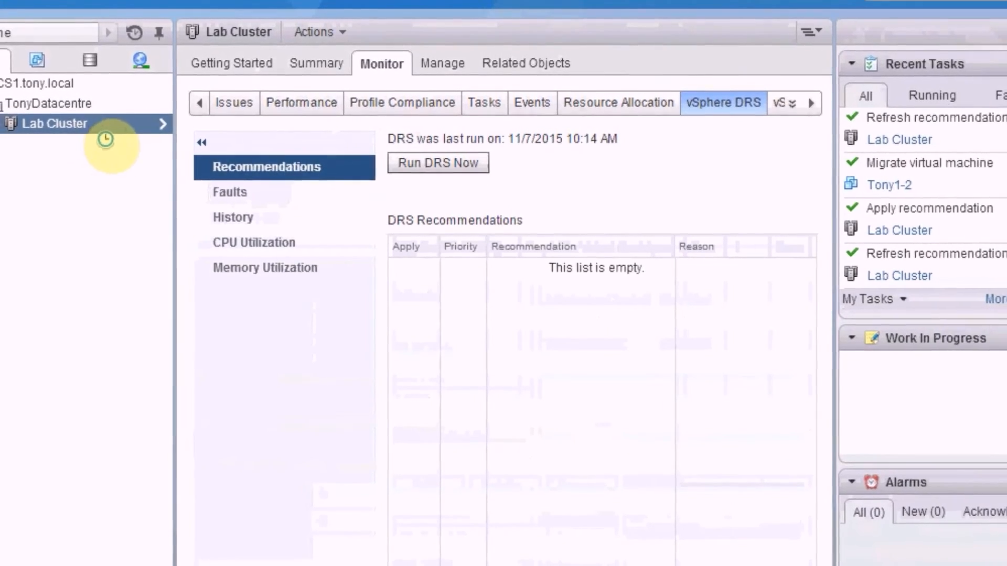
pyautogui.rightClick(96, 129)
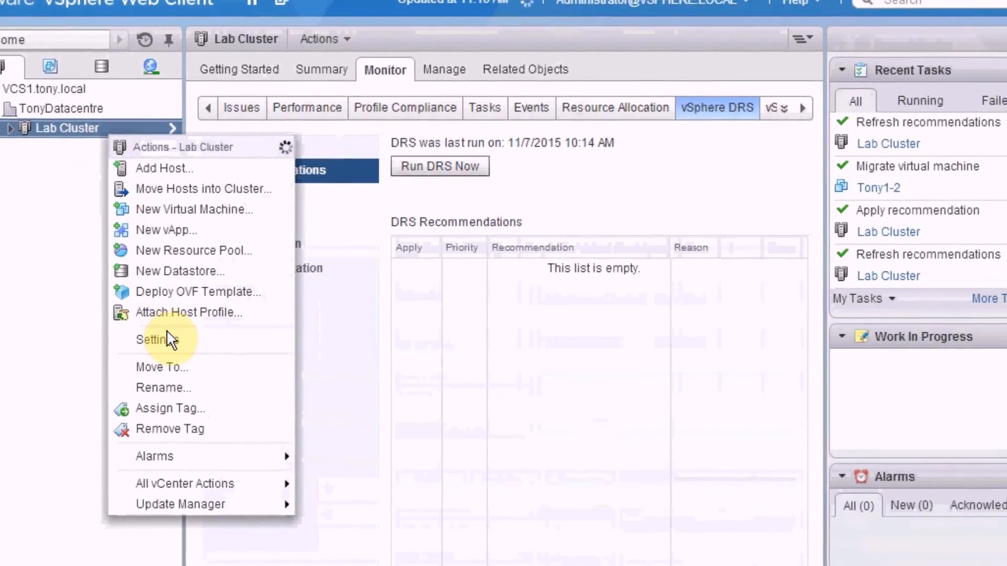
pyautogui.click(177, 338)
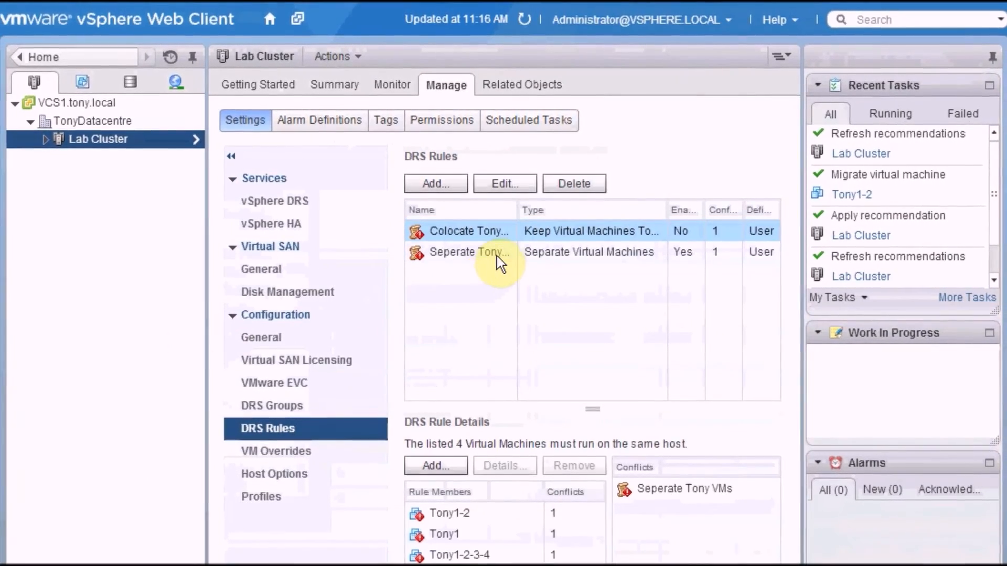
pyautogui.click(497, 255)
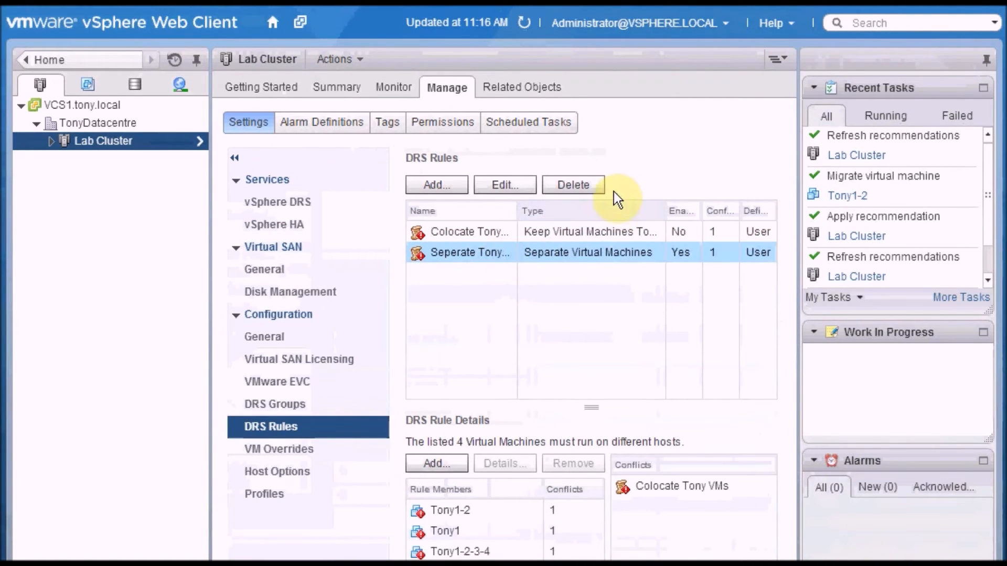
pyautogui.click(599, 184)
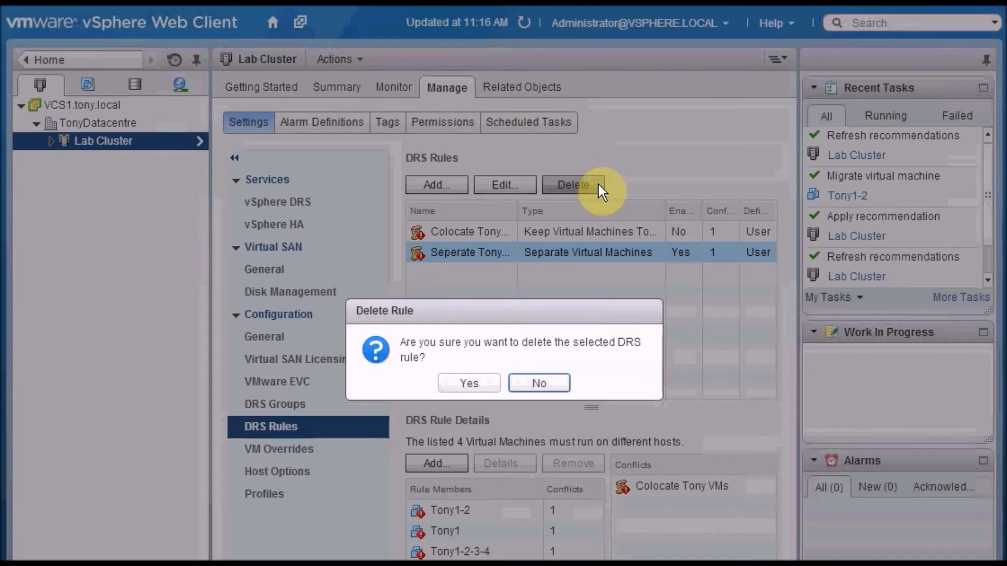
pyautogui.click(489, 383)
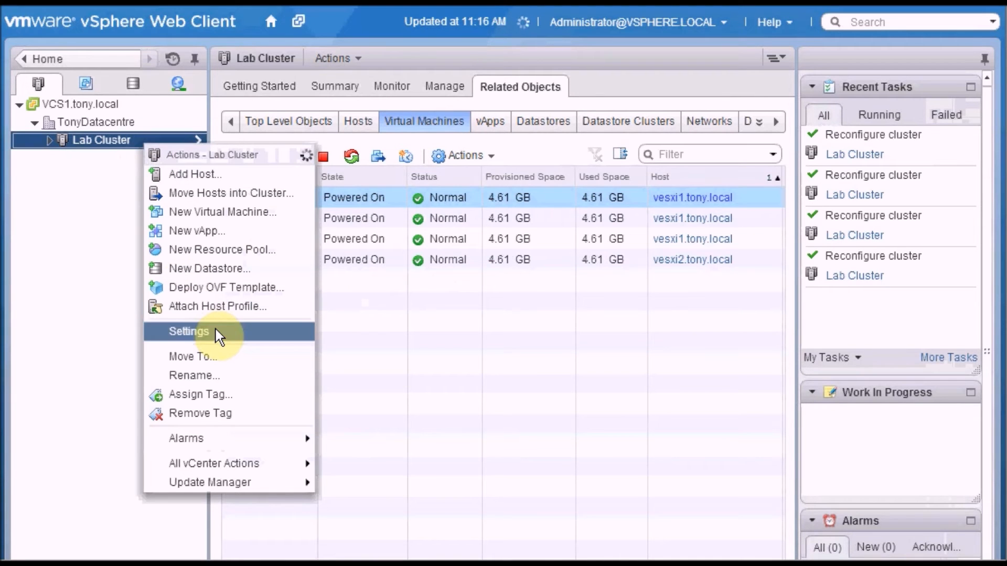
# Step: Create a VM DRS group named "Tony VMs" in the Lab Cluster with members Tony1-2, Tony1, Tony1-2-3-4 and Tony1-2-3
pyautogui.click(215, 330)
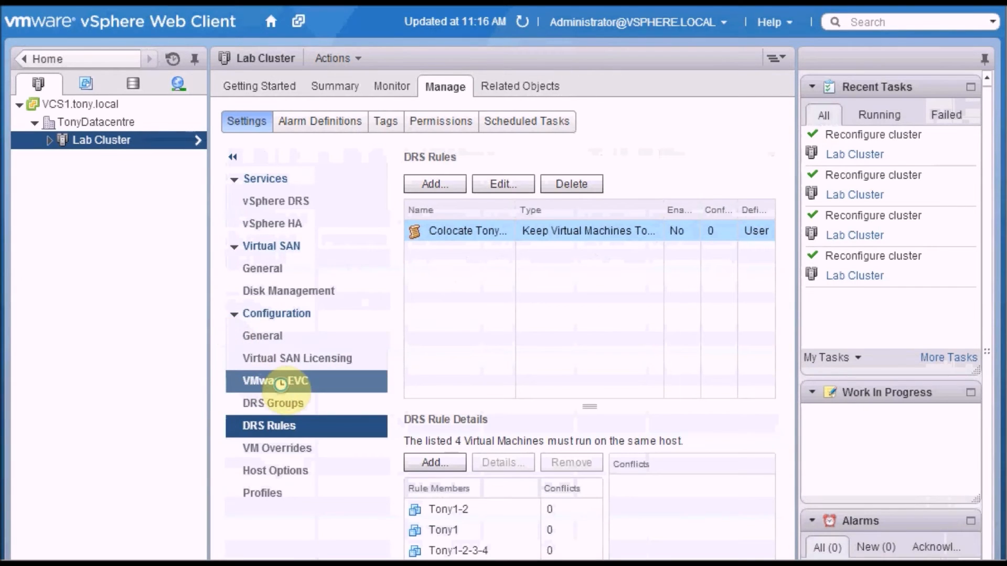
pyautogui.click(323, 406)
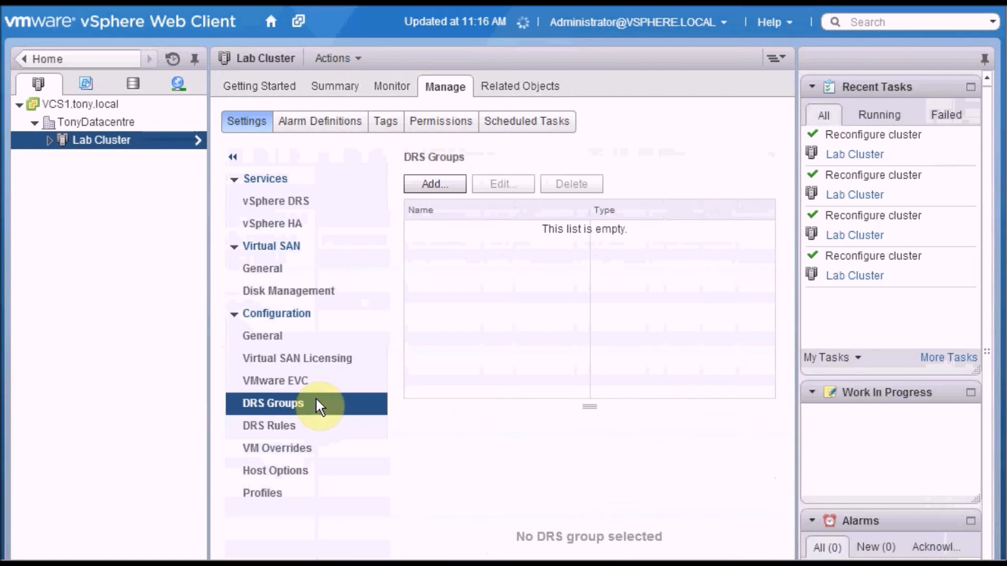
pyautogui.click(450, 190)
pyautogui.write('Tony VMs')
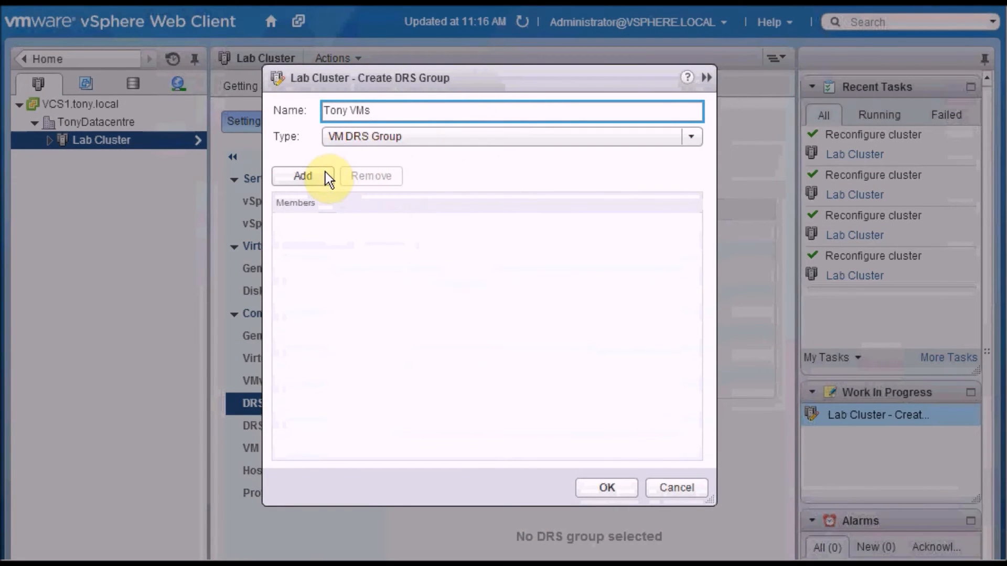
pyautogui.click(303, 175)
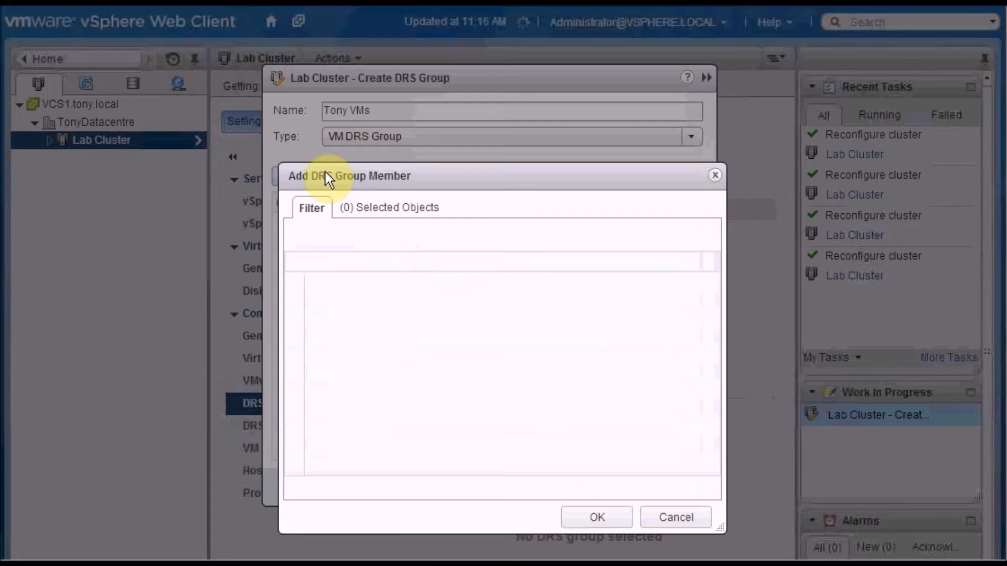
pyautogui.click(297, 286)
pyautogui.click(295, 304)
pyautogui.click(295, 323)
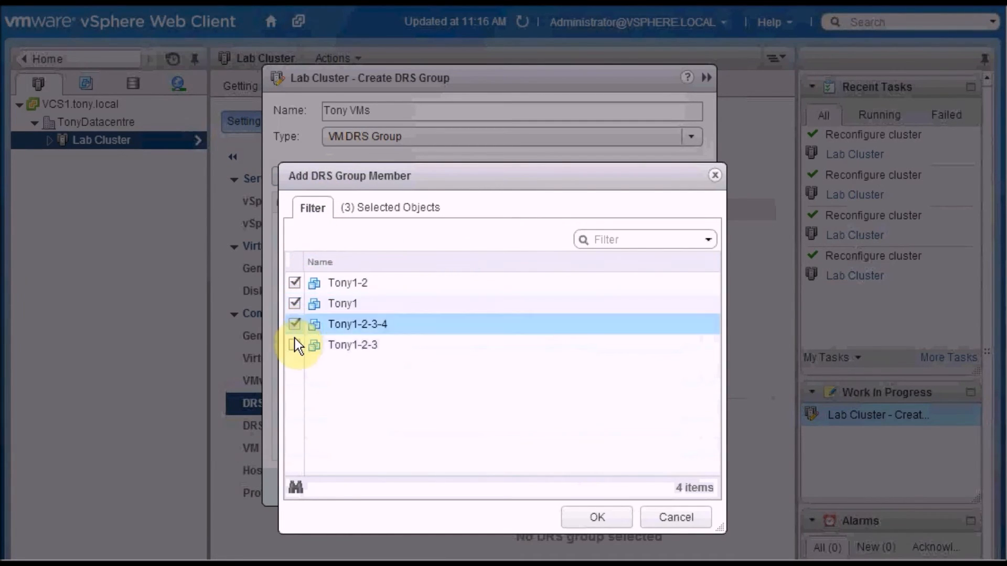
pyautogui.click(294, 345)
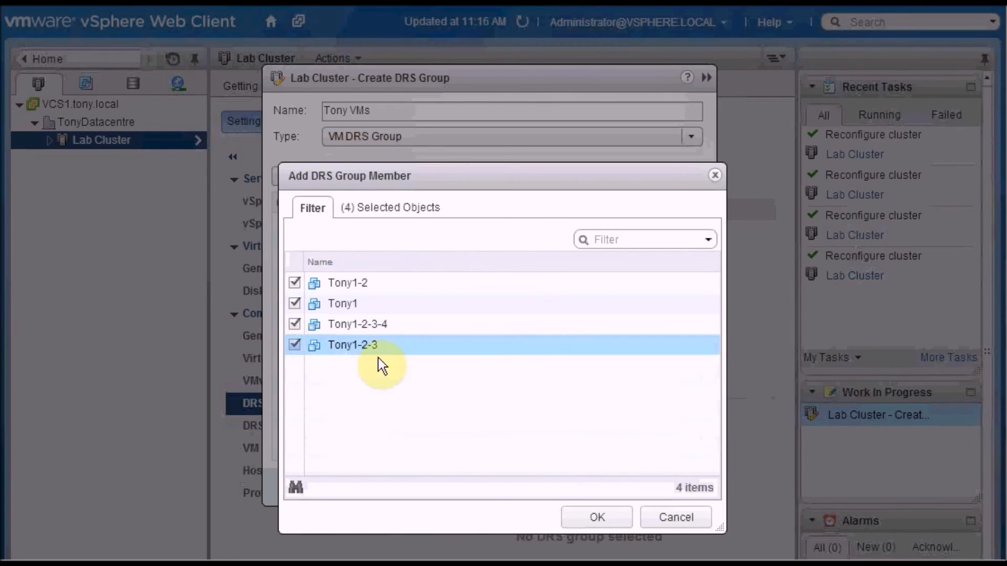
pyautogui.click(620, 514)
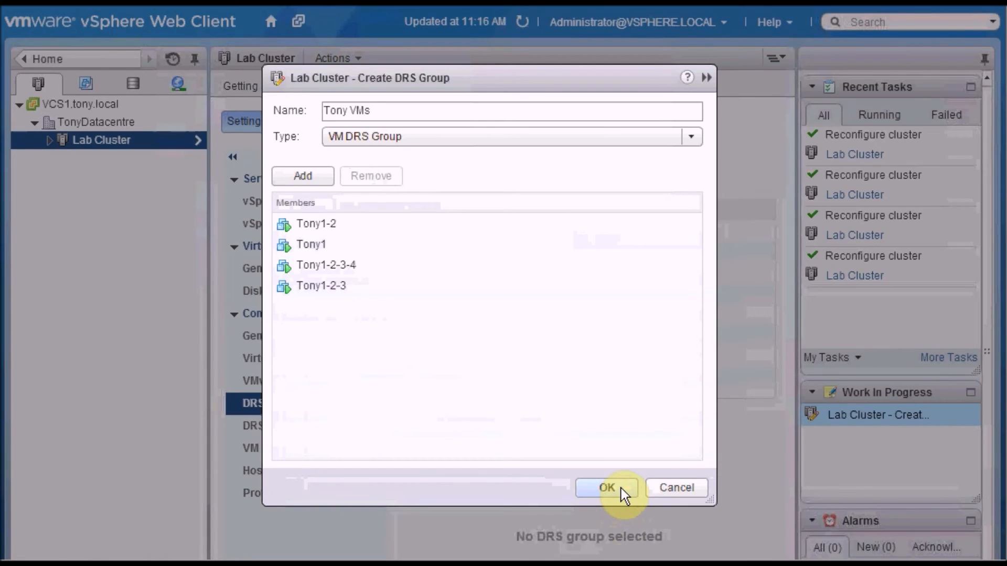
pyautogui.click(621, 489)
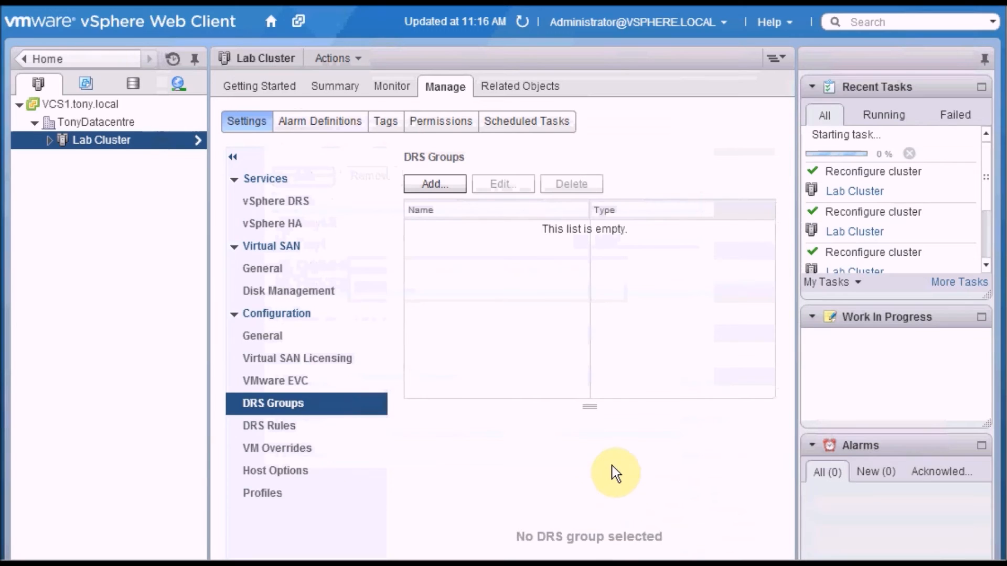
# Step: Create a Host DRS group named "Tony ESXi1 Host" with vesxi1.tony.local as its member
pyautogui.click(455, 186)
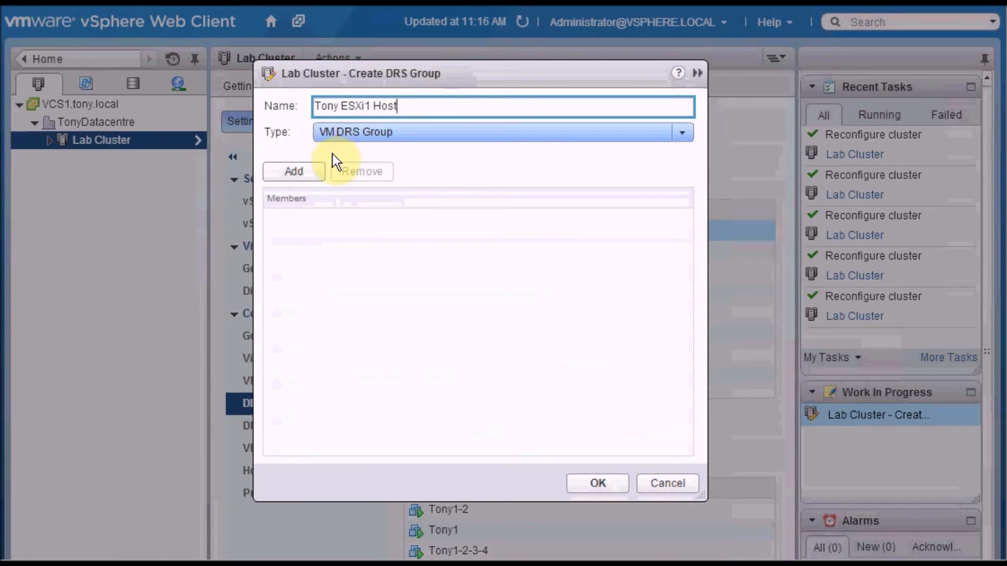
pyautogui.click(445, 138)
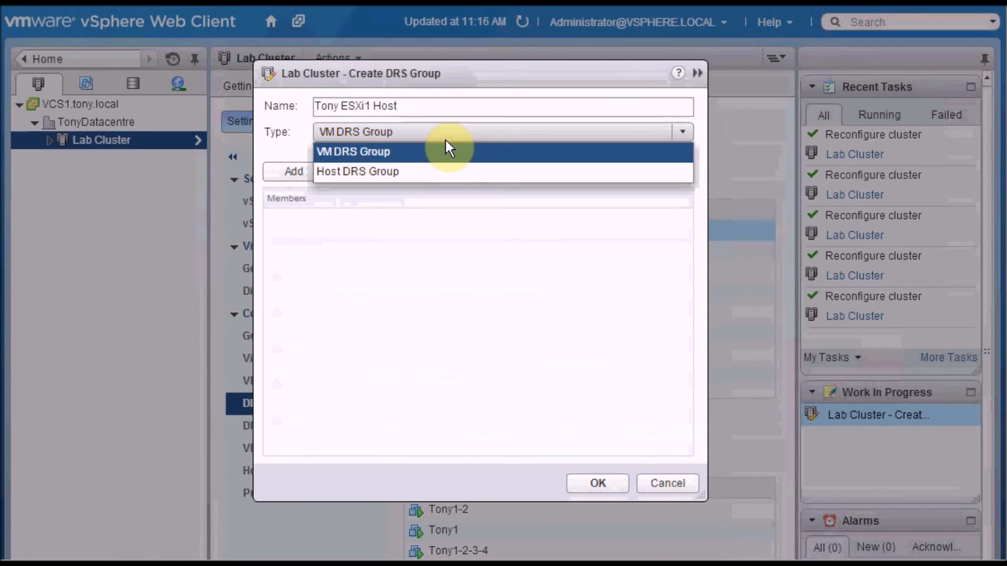
pyautogui.click(457, 172)
pyautogui.click(301, 179)
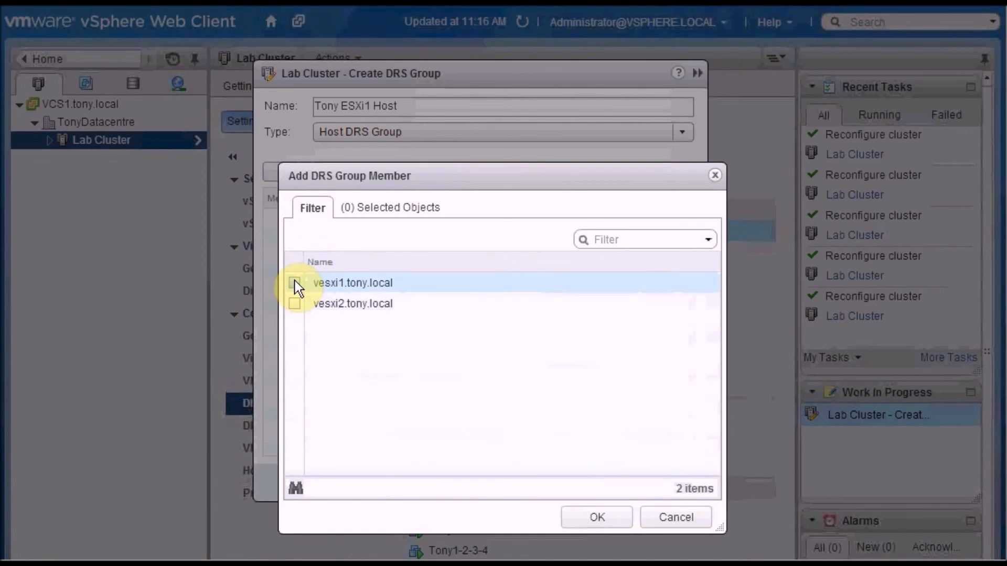
pyautogui.click(295, 283)
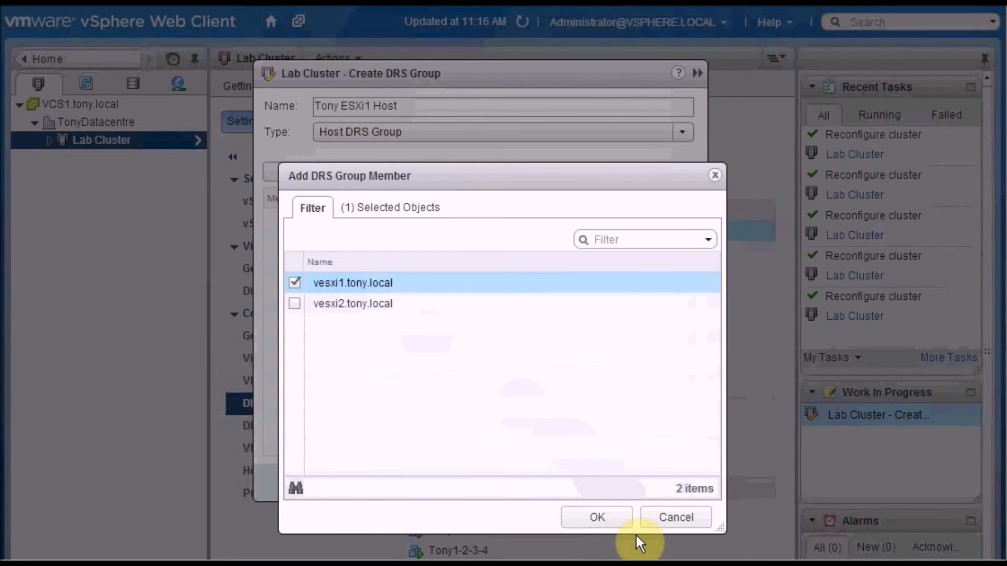
pyautogui.click(622, 521)
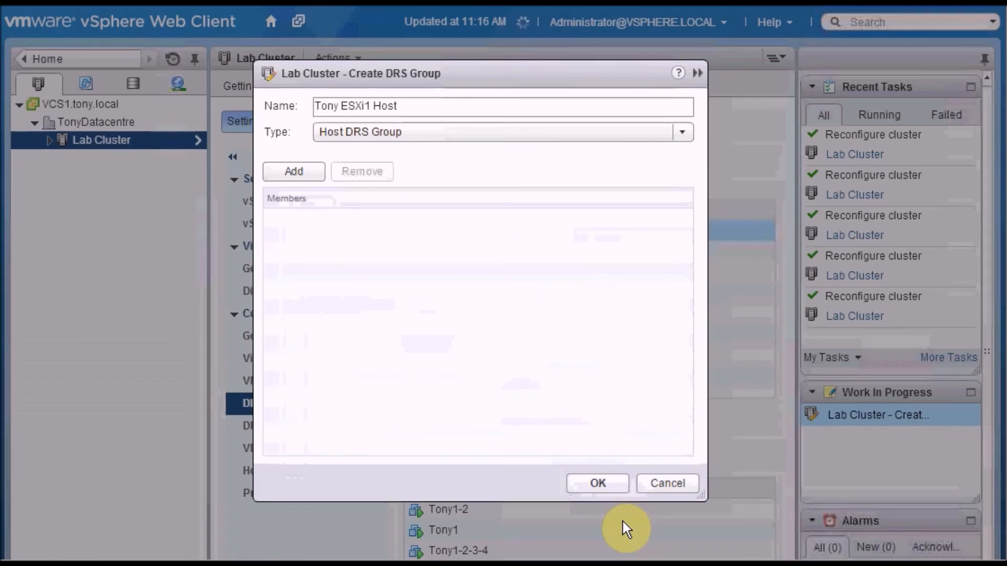
pyautogui.click(598, 483)
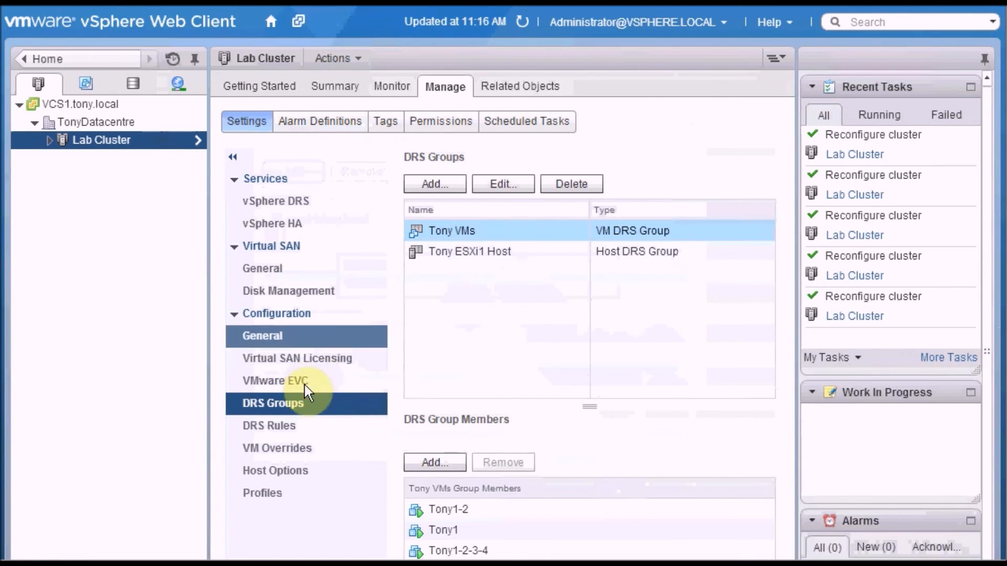
# Step: Create a Virtual Machines to Hosts rule "Run only on Tony ESXi Host" where Tony VMs must run on hosts in group Tony ESXi1 Host
pyautogui.click(310, 425)
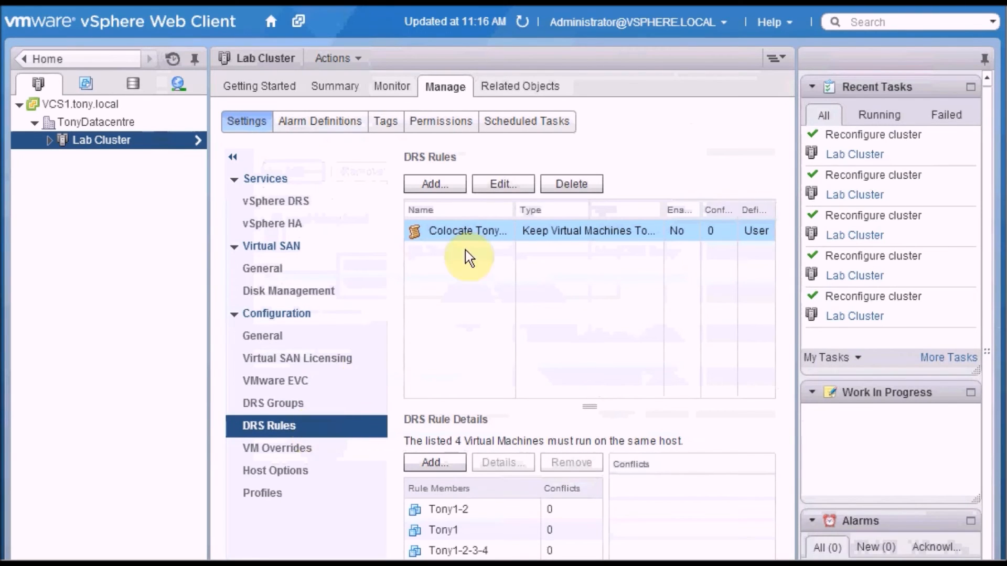
pyautogui.click(461, 181)
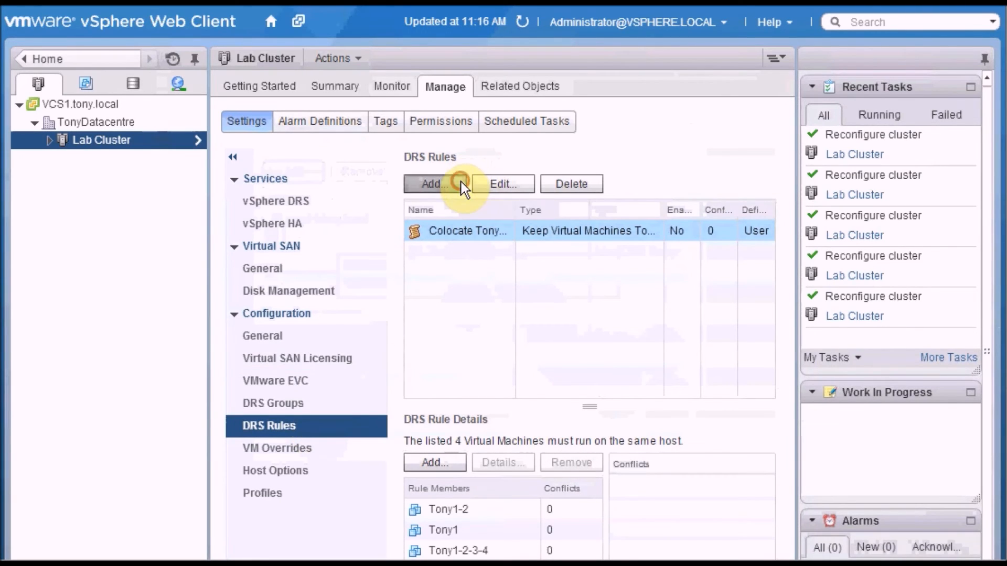
pyautogui.write('Run only on Tony ESXi Host')
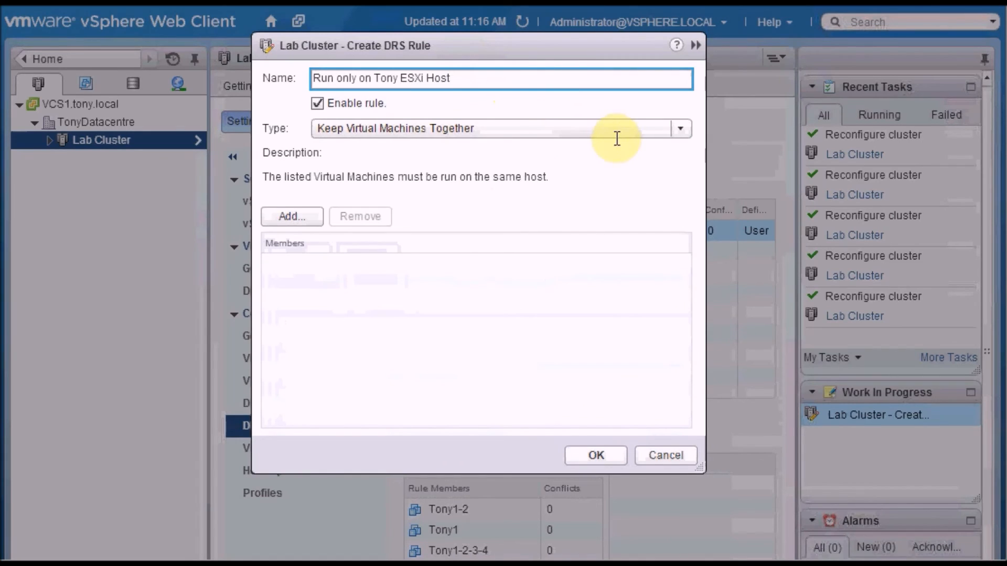
pyautogui.click(689, 125)
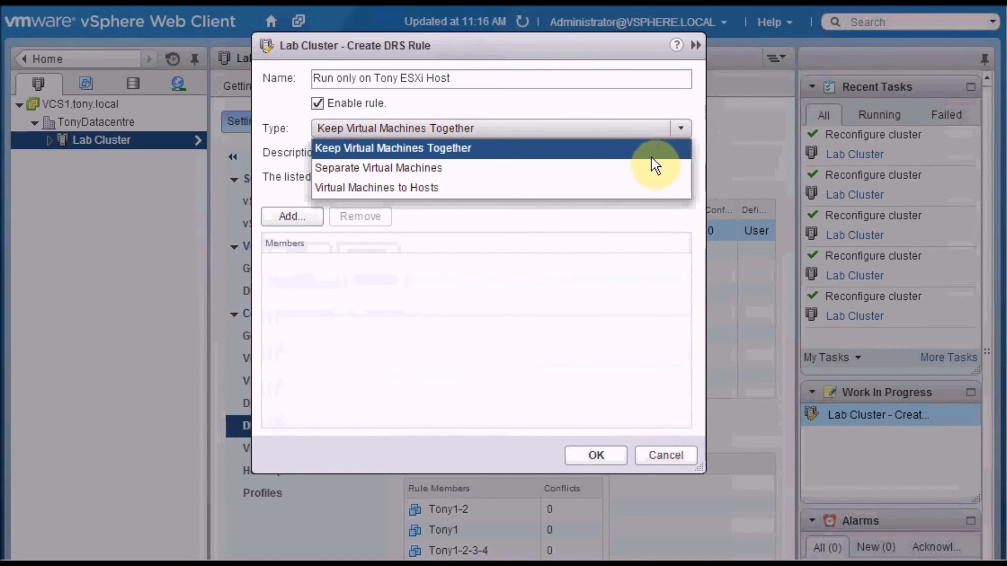
pyautogui.click(646, 184)
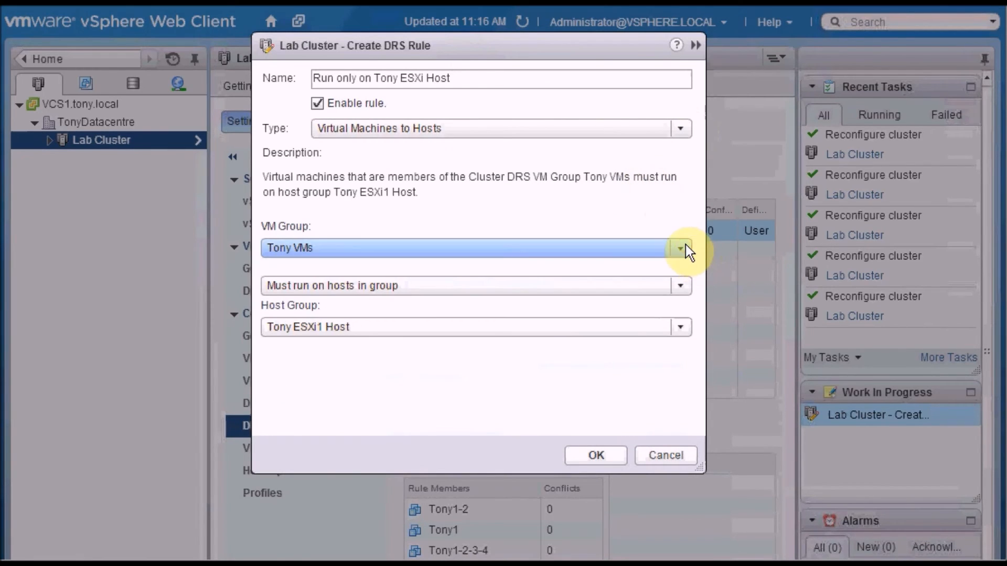
pyautogui.click(684, 247)
pyautogui.click(653, 263)
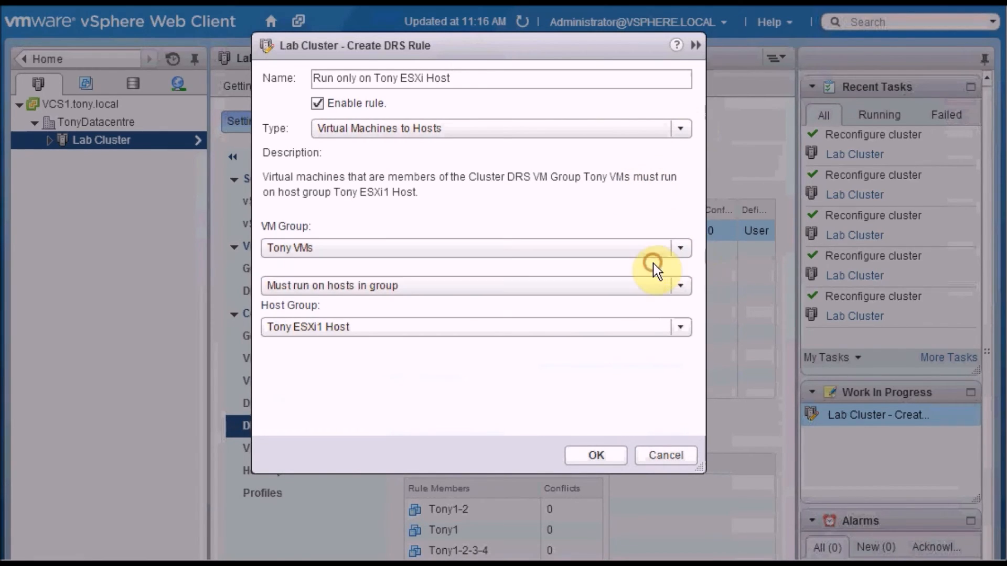
pyautogui.click(679, 284)
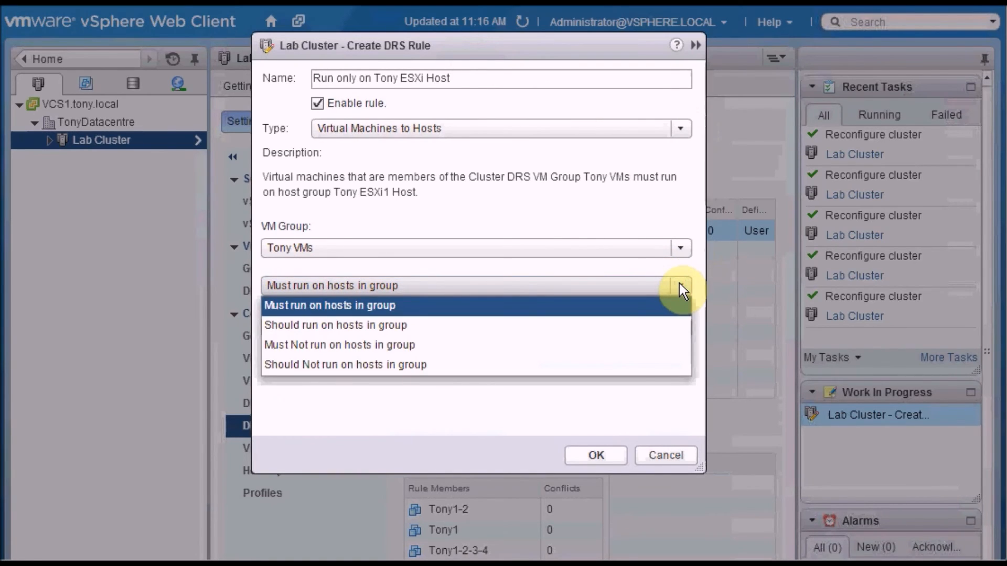
pyautogui.click(652, 269)
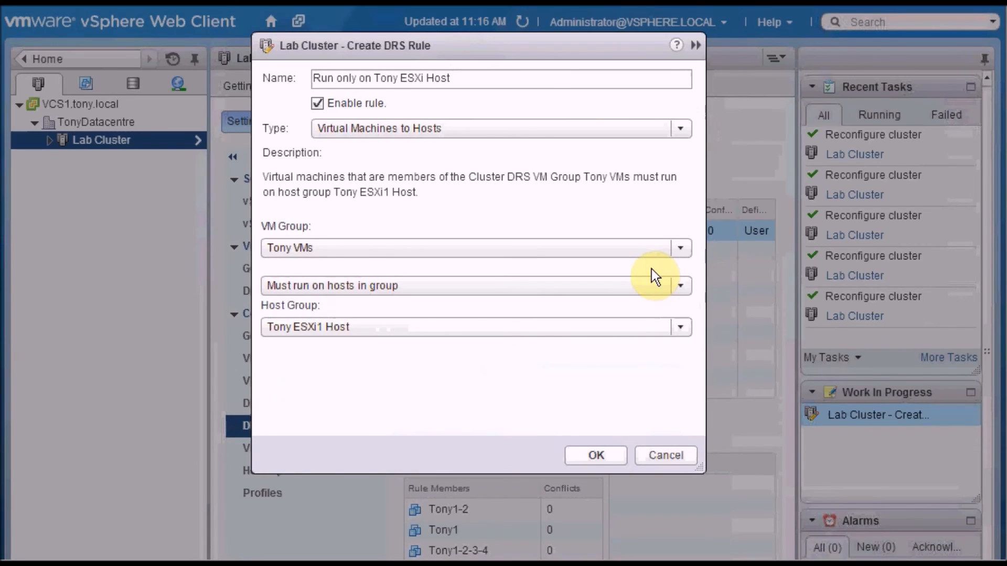
pyautogui.click(680, 329)
pyautogui.click(678, 388)
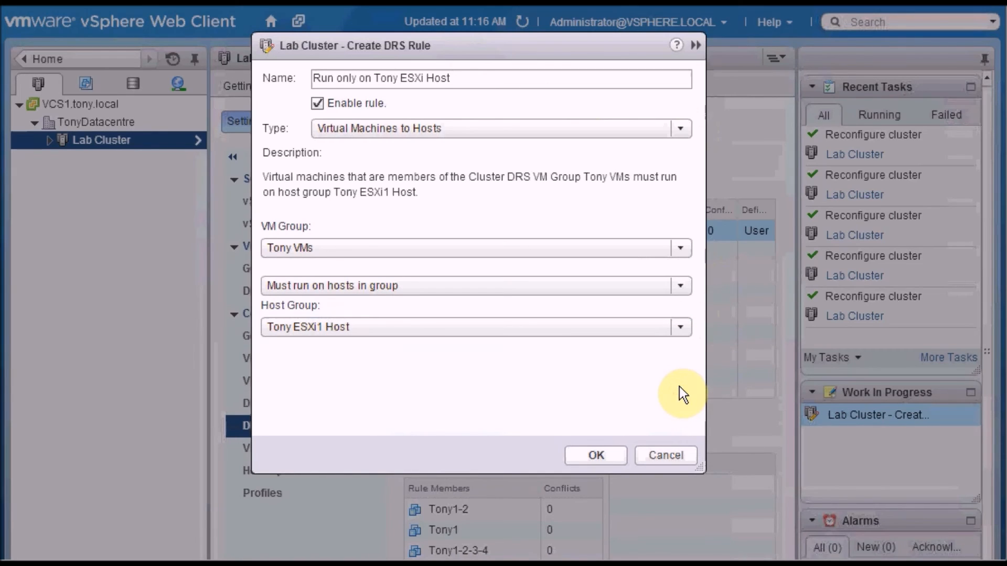
pyautogui.click(608, 453)
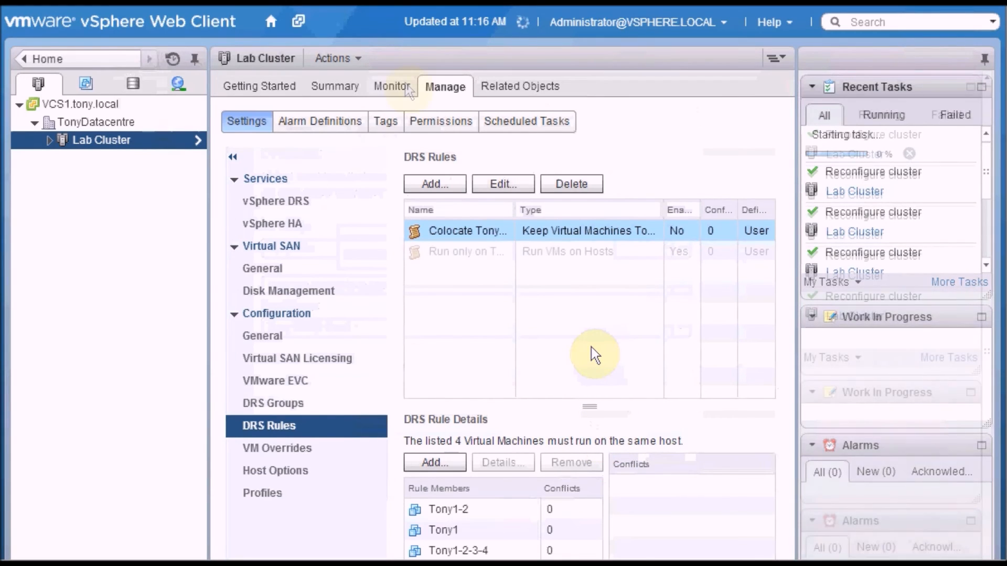
# Step: Run DRS on the Lab Cluster, apply the recommendation to migrate Tony1-2 to vesxi1.tony.local, and check the virtual machines' hosts
pyautogui.click(405, 84)
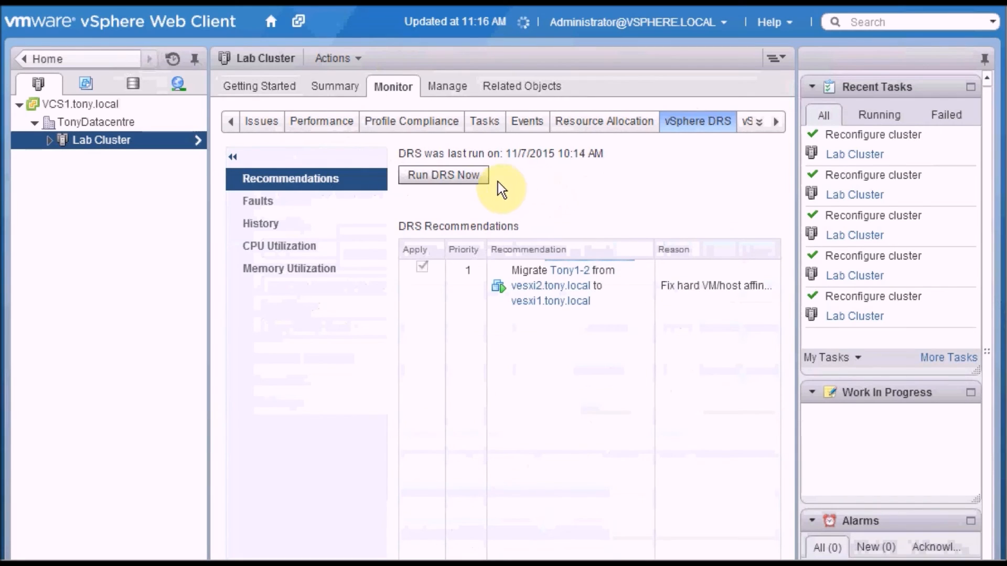
pyautogui.click(482, 177)
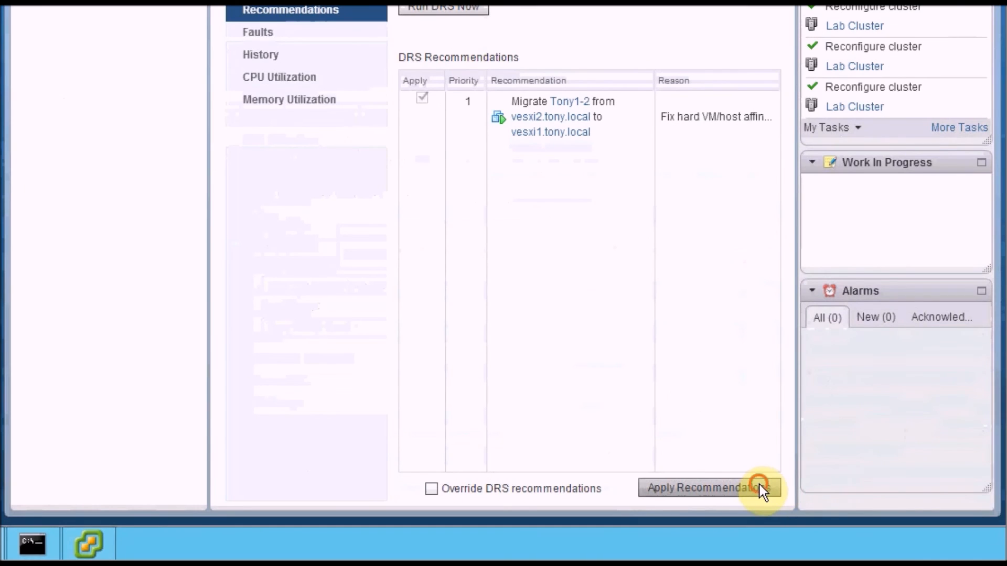
pyautogui.click(761, 489)
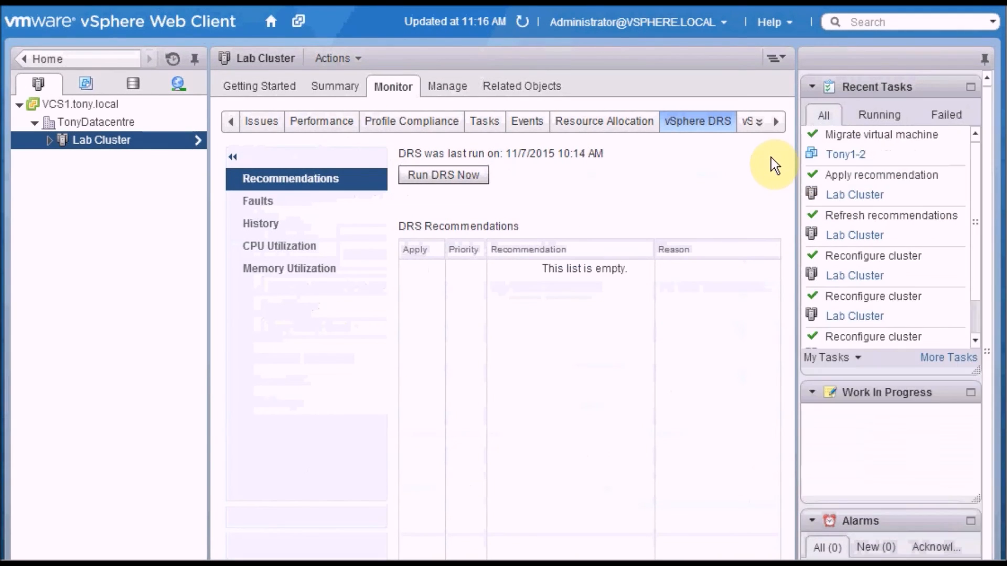
pyautogui.click(557, 84)
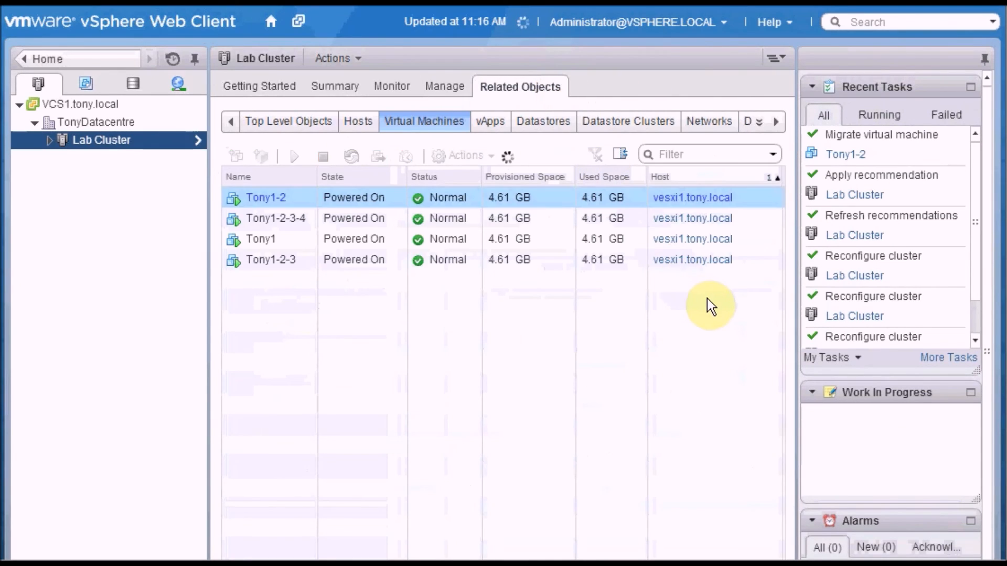
# Step: Try to migrate Tony1-2-3 to another host in the Lab Cluster with host selection allowed, and cancel the migration
pyautogui.click(700, 270)
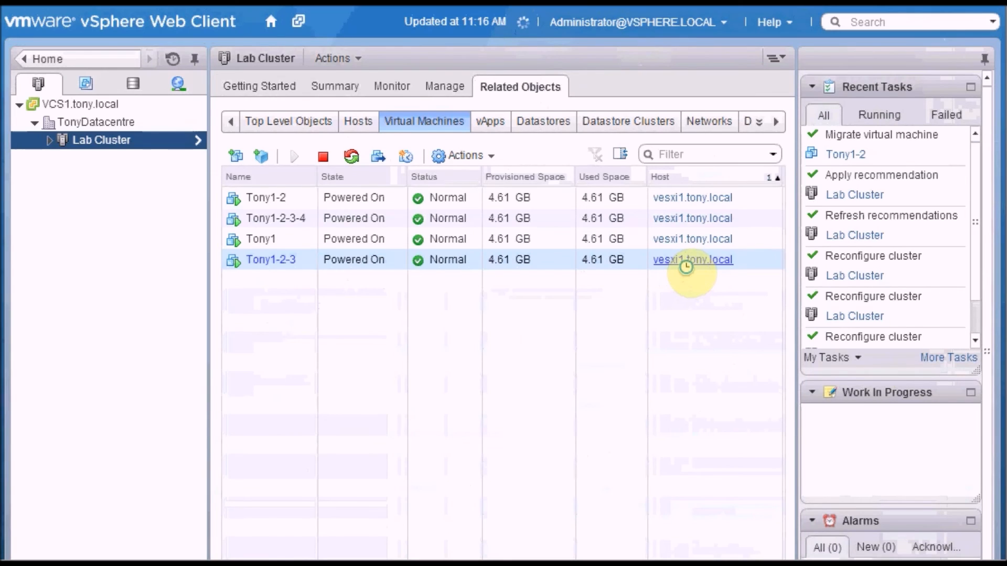
pyautogui.rightClick(686, 267)
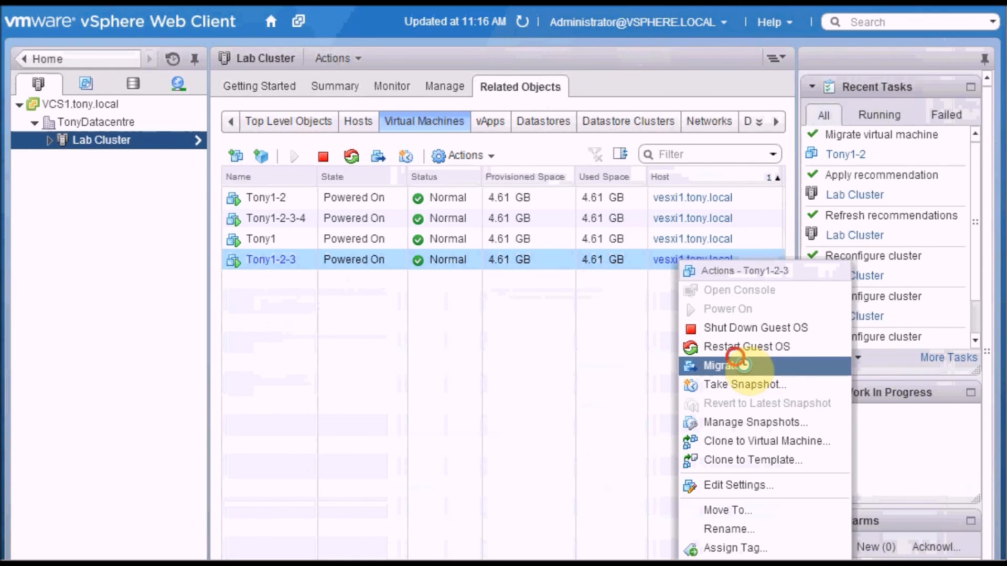
pyautogui.click(743, 366)
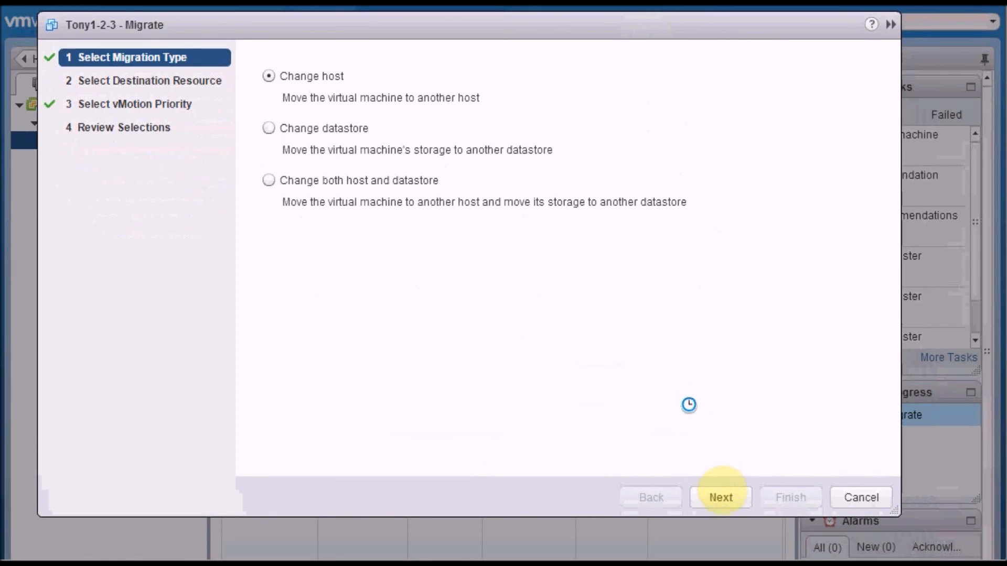
pyautogui.click(726, 497)
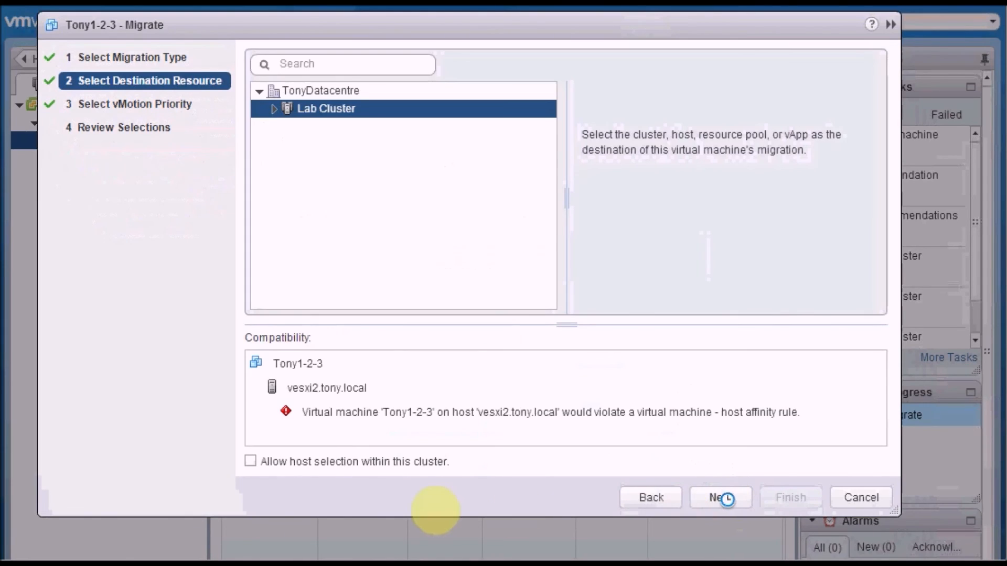
pyautogui.click(260, 462)
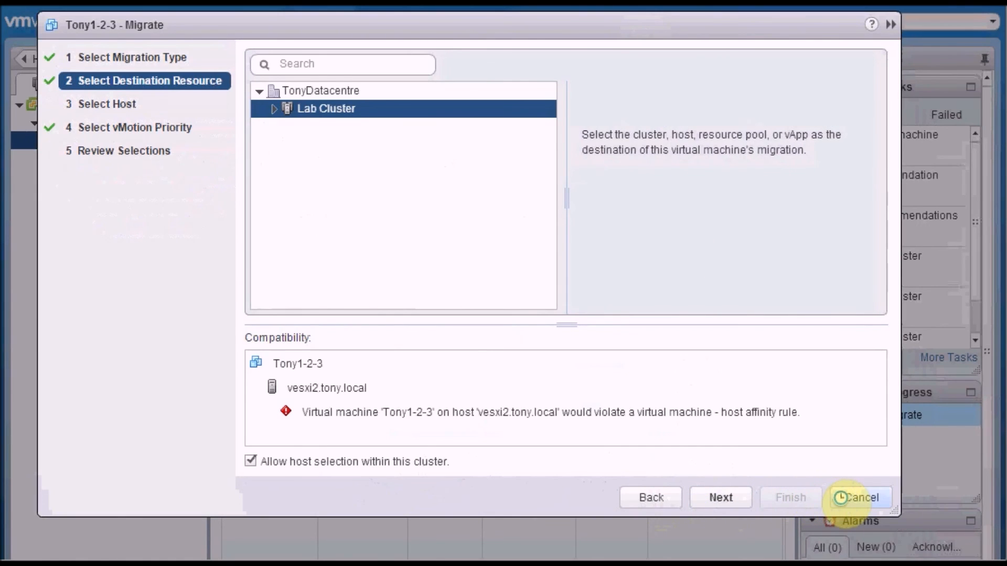
pyautogui.click(859, 497)
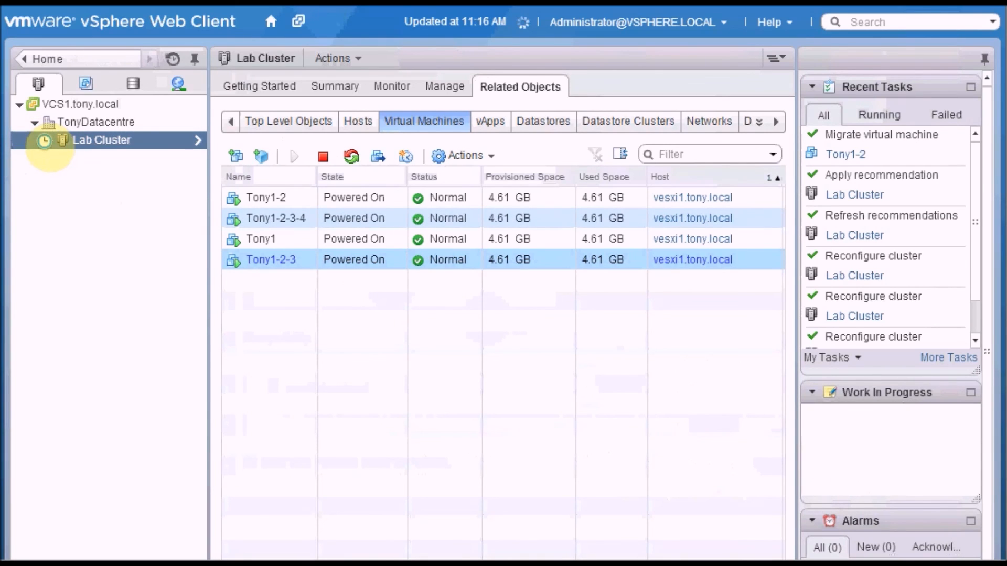
# Step: Disable the "Run only on Tony ESXi Host" rule in the Lab Cluster's DRS rules
pyautogui.rightClick(44, 141)
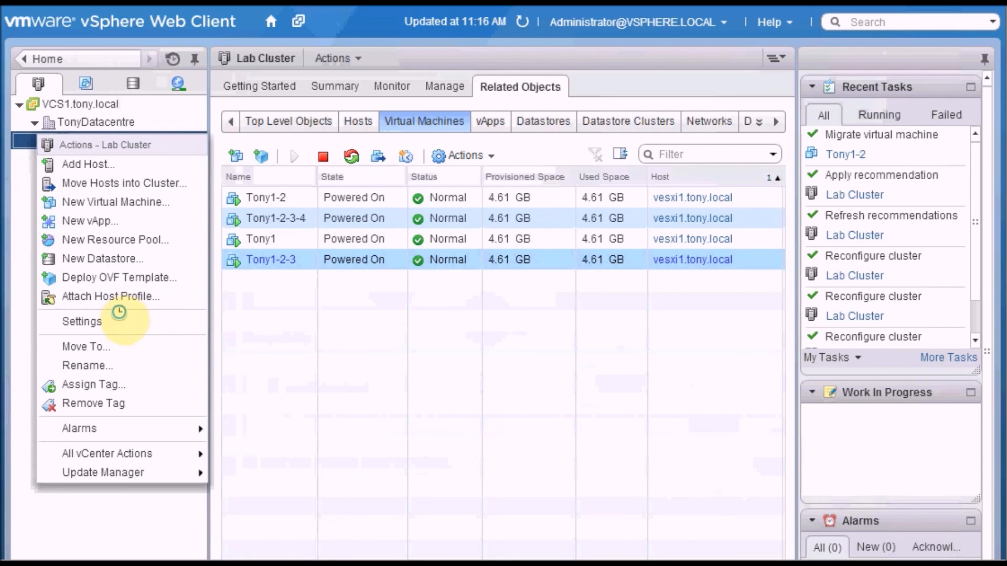
pyautogui.click(124, 322)
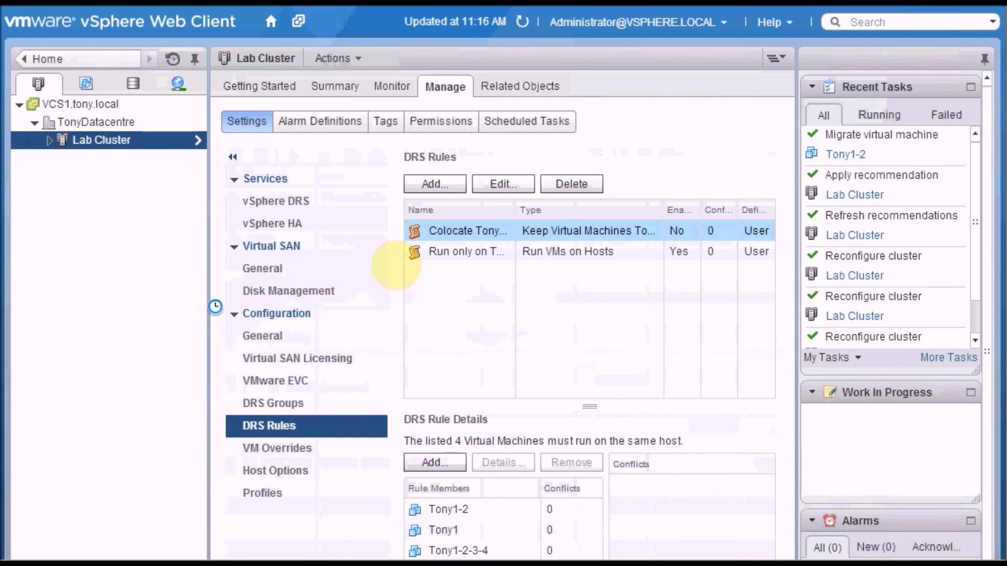
pyautogui.click(416, 253)
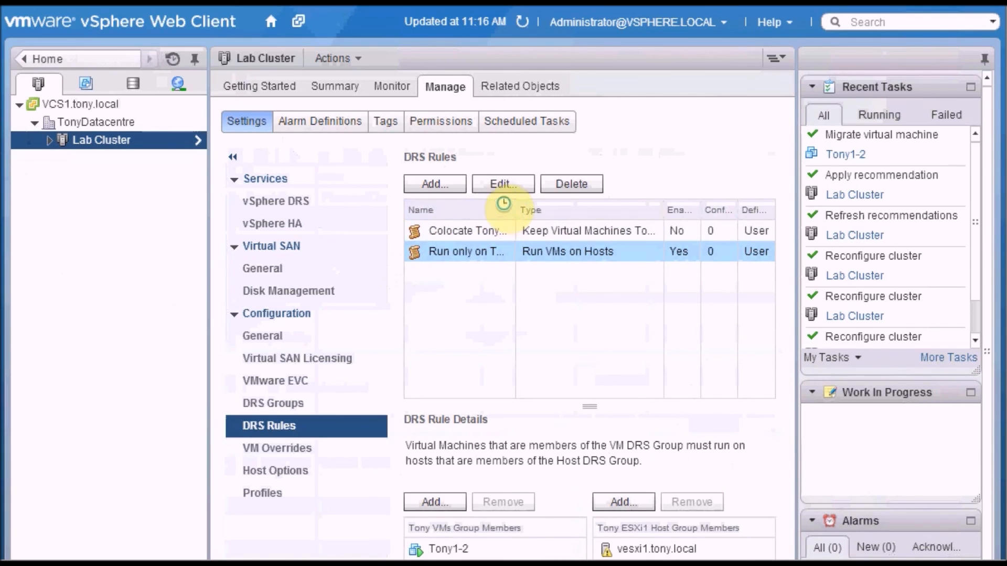
pyautogui.click(504, 192)
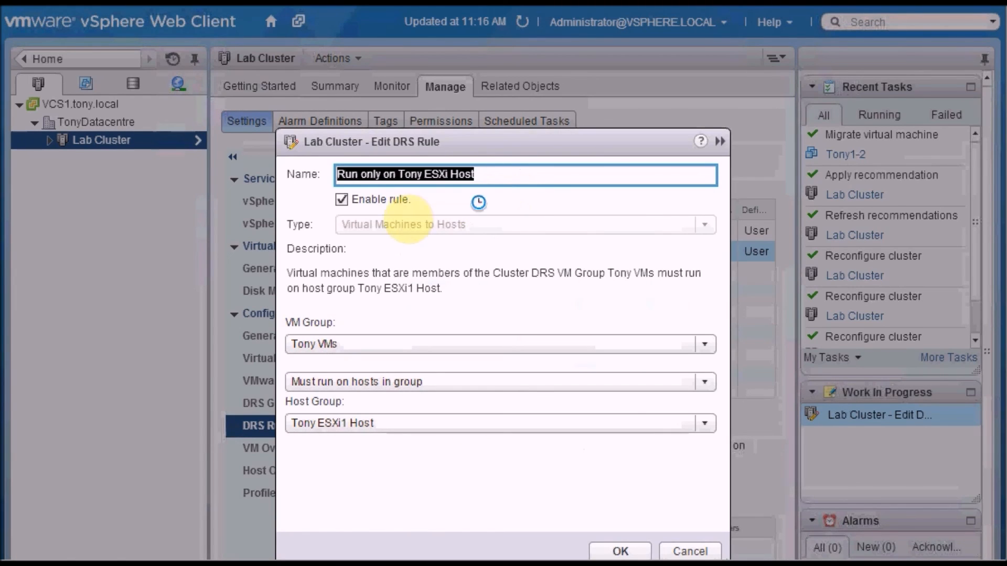
pyautogui.click(341, 198)
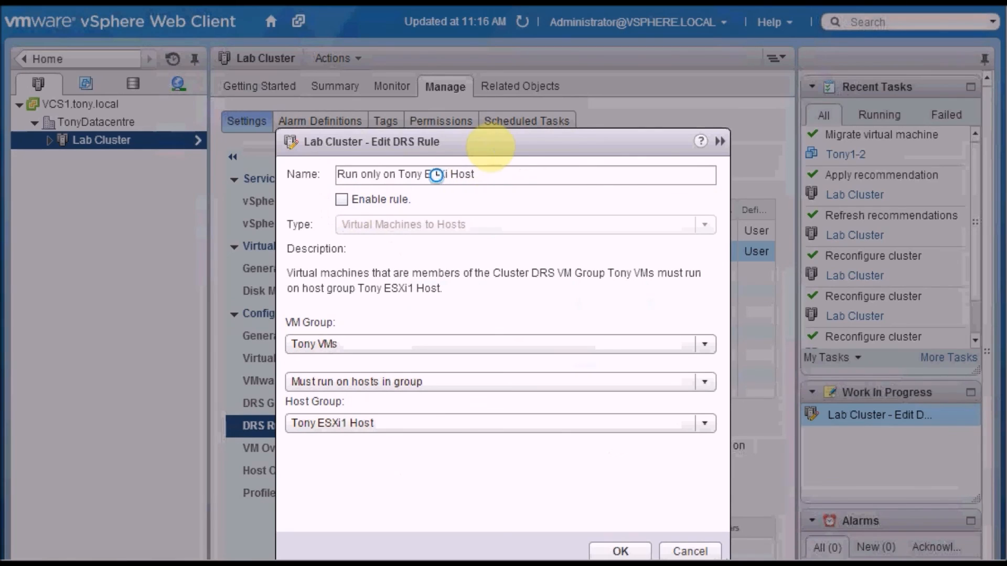